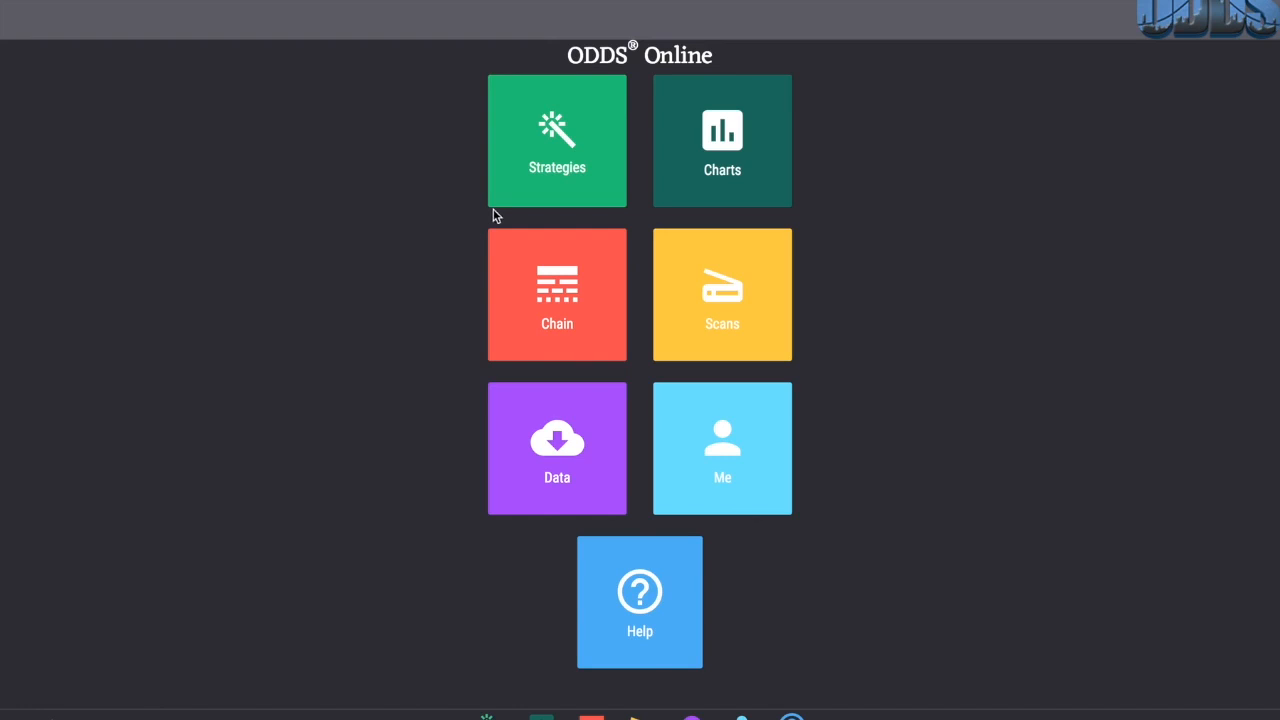
# Step: Open the strategy wizard, show all strategies and open the Covered Call monitor
pyautogui.click(519, 193)
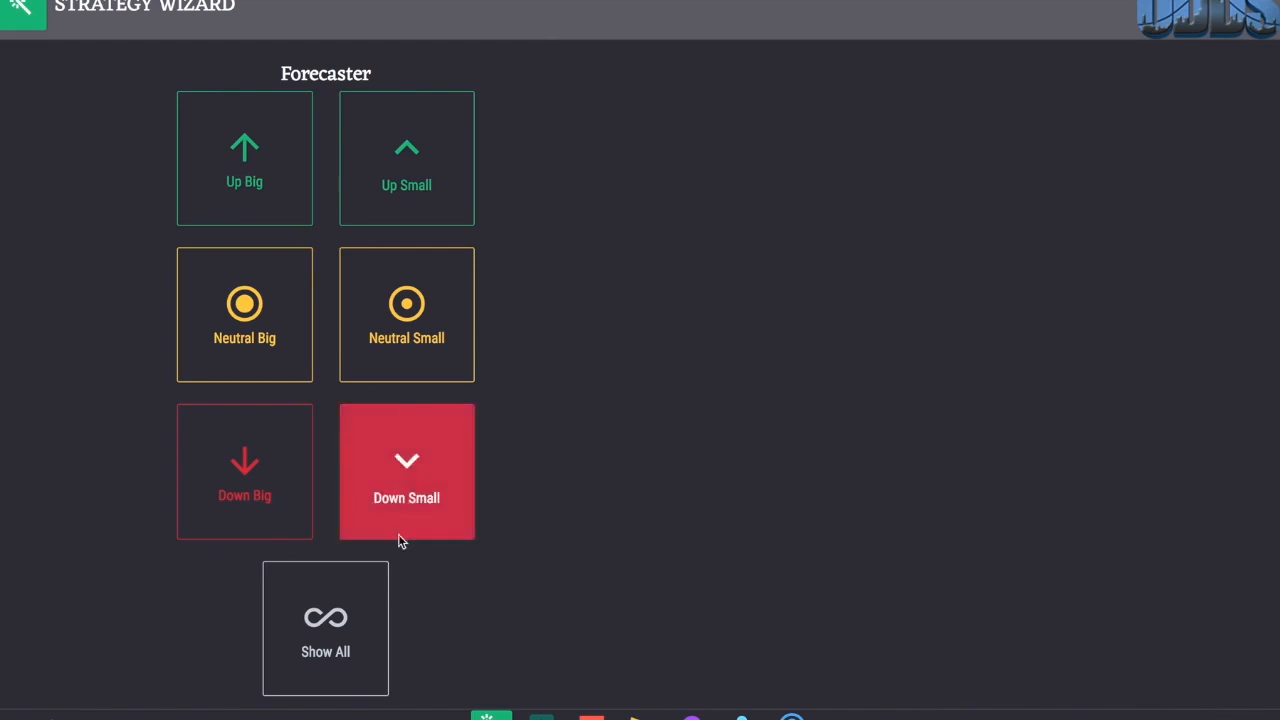
pyautogui.click(370, 597)
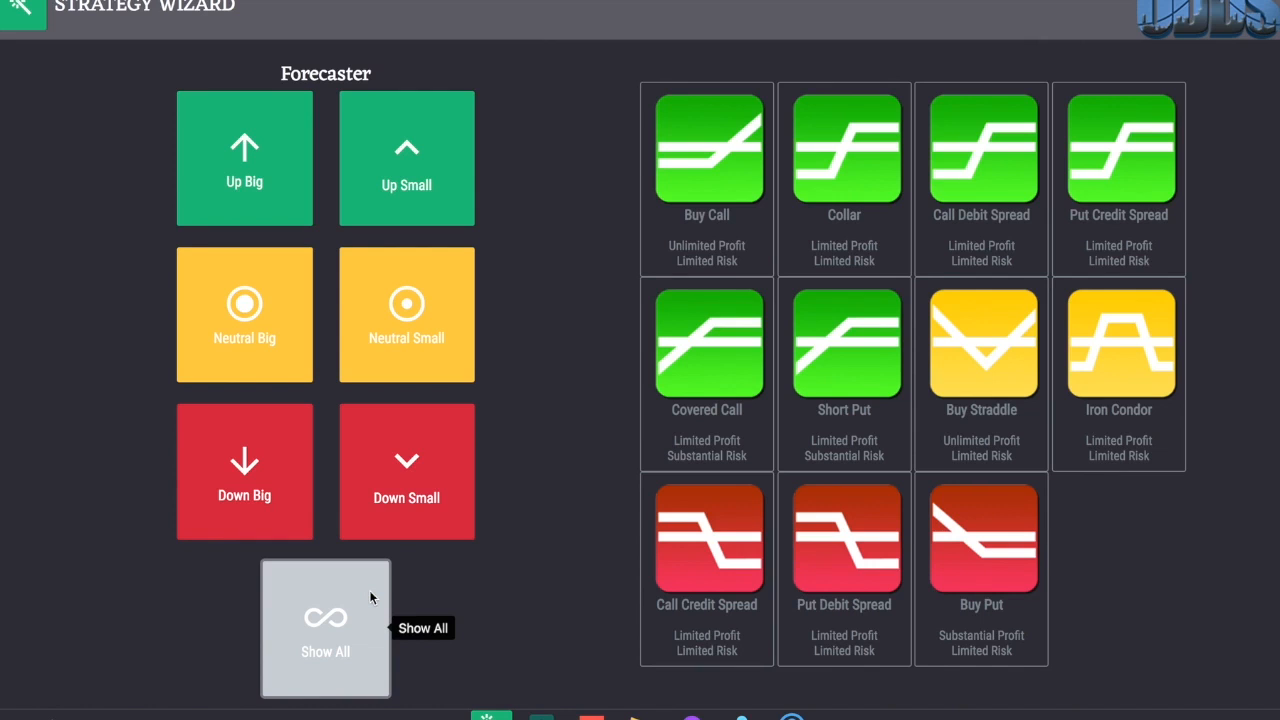
pyautogui.click(684, 350)
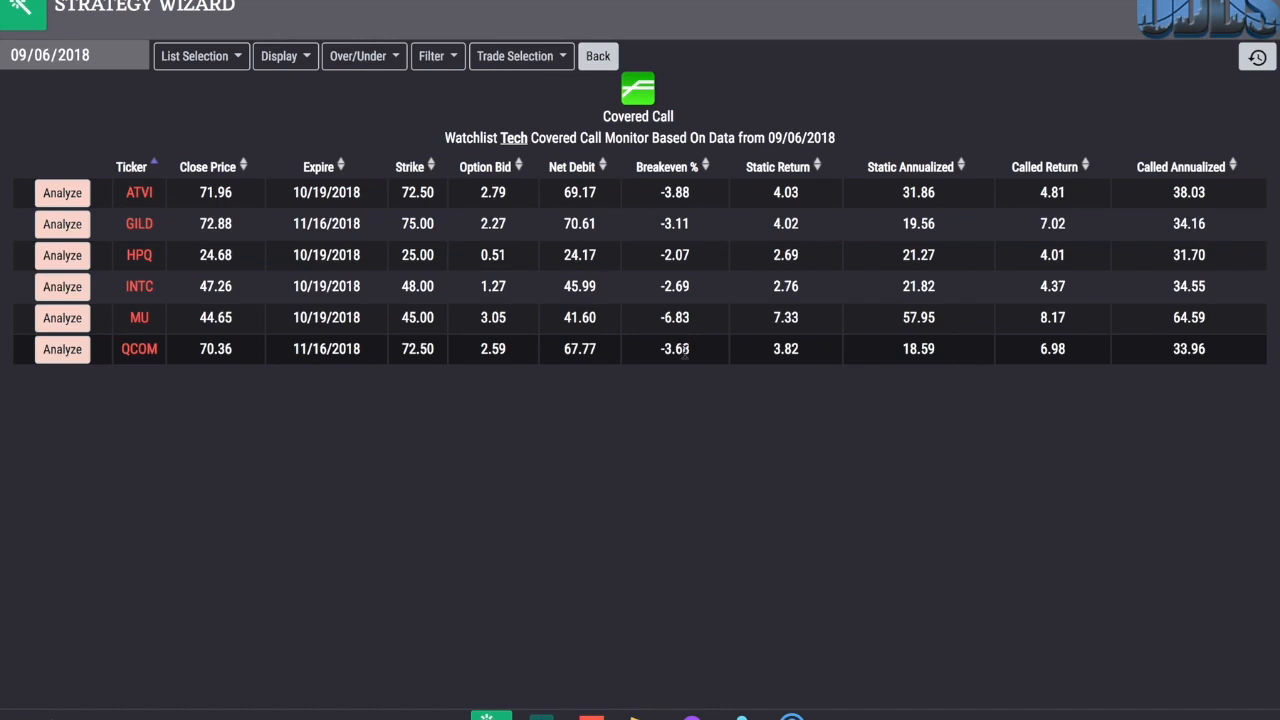
# Step: Switch the Covered Call monitor's list to the S&P500 watchlist
pyautogui.click(223, 56)
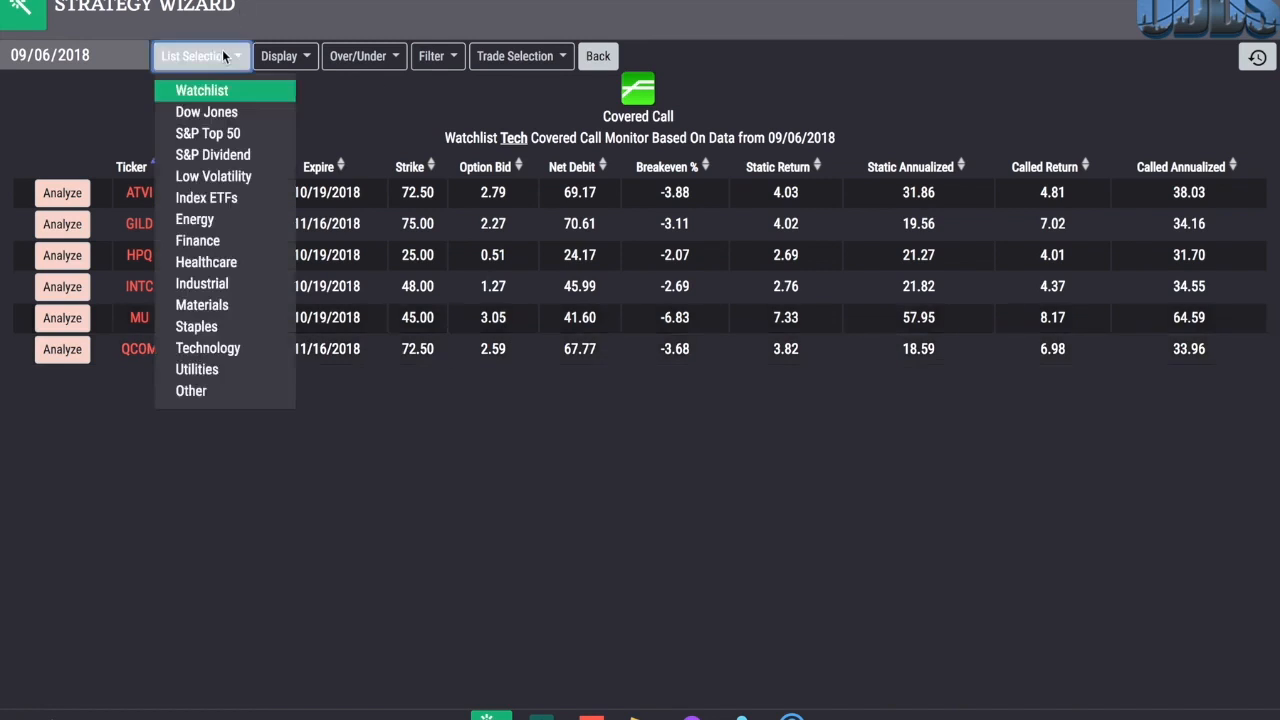
pyautogui.click(208, 92)
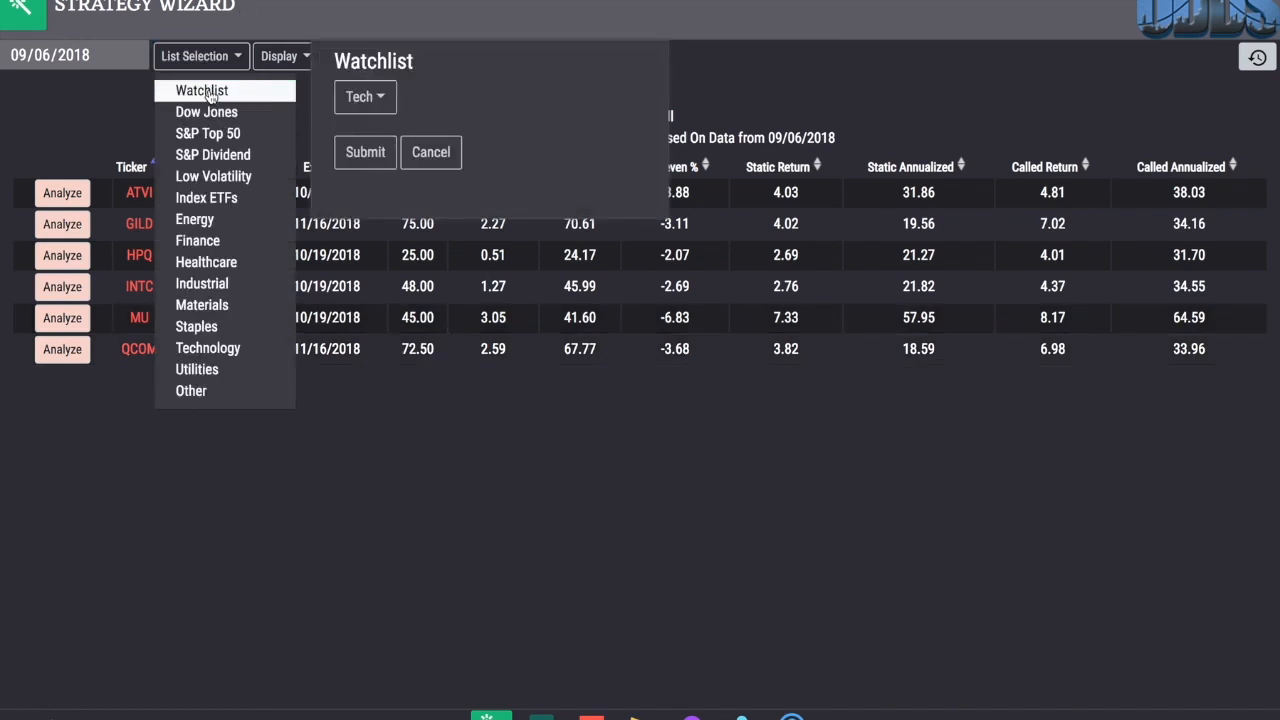
pyautogui.click(365, 96)
pyautogui.click(371, 107)
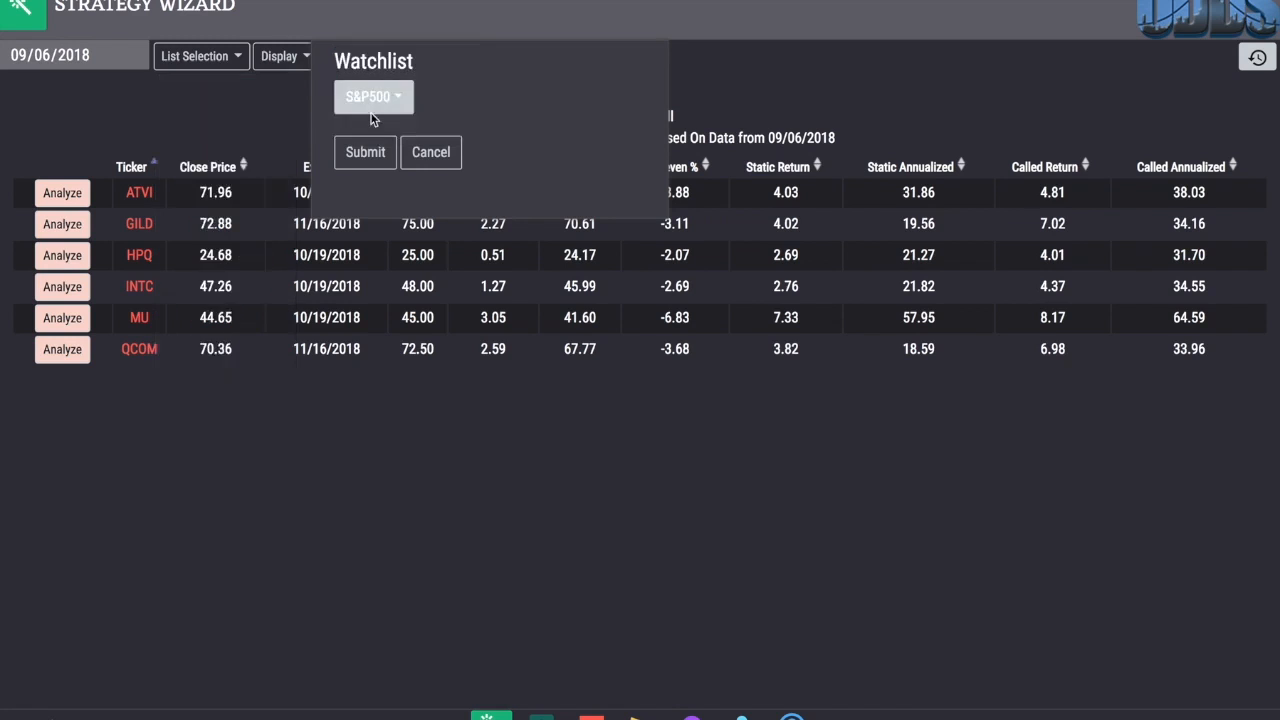
pyautogui.click(366, 150)
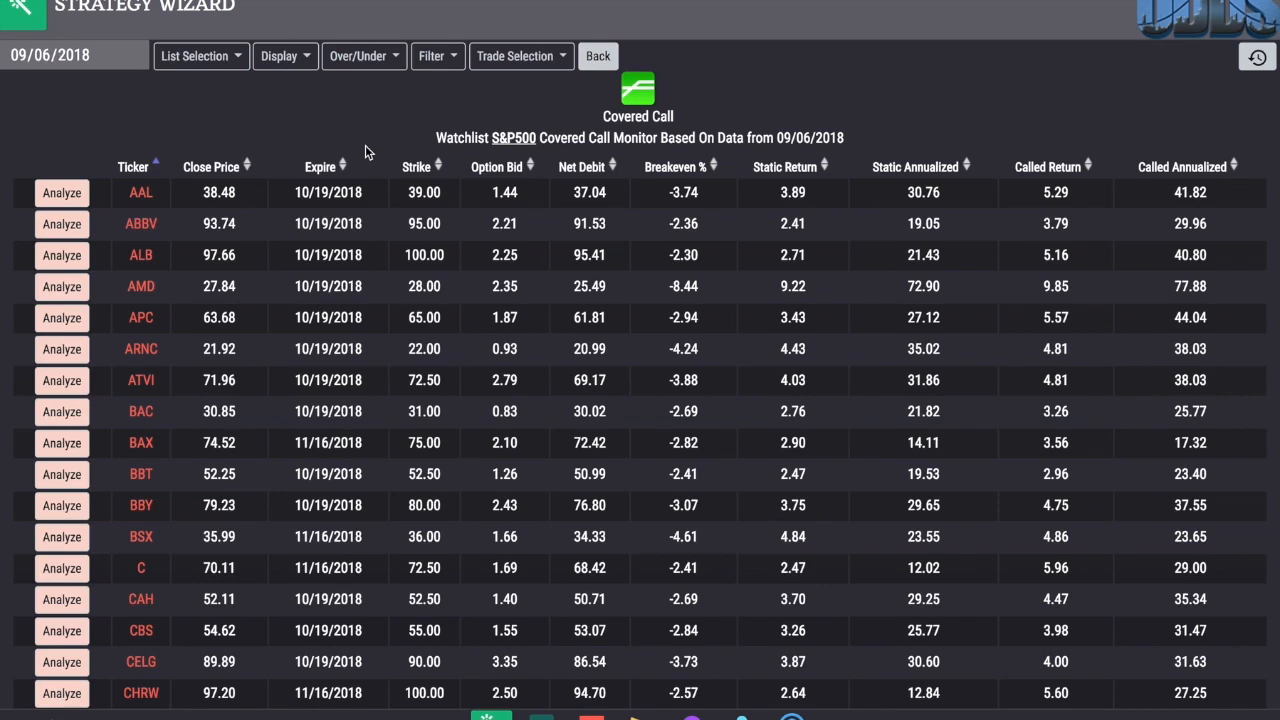
# Step: Add the Advantage % column to the covered call results table
pyautogui.click(282, 62)
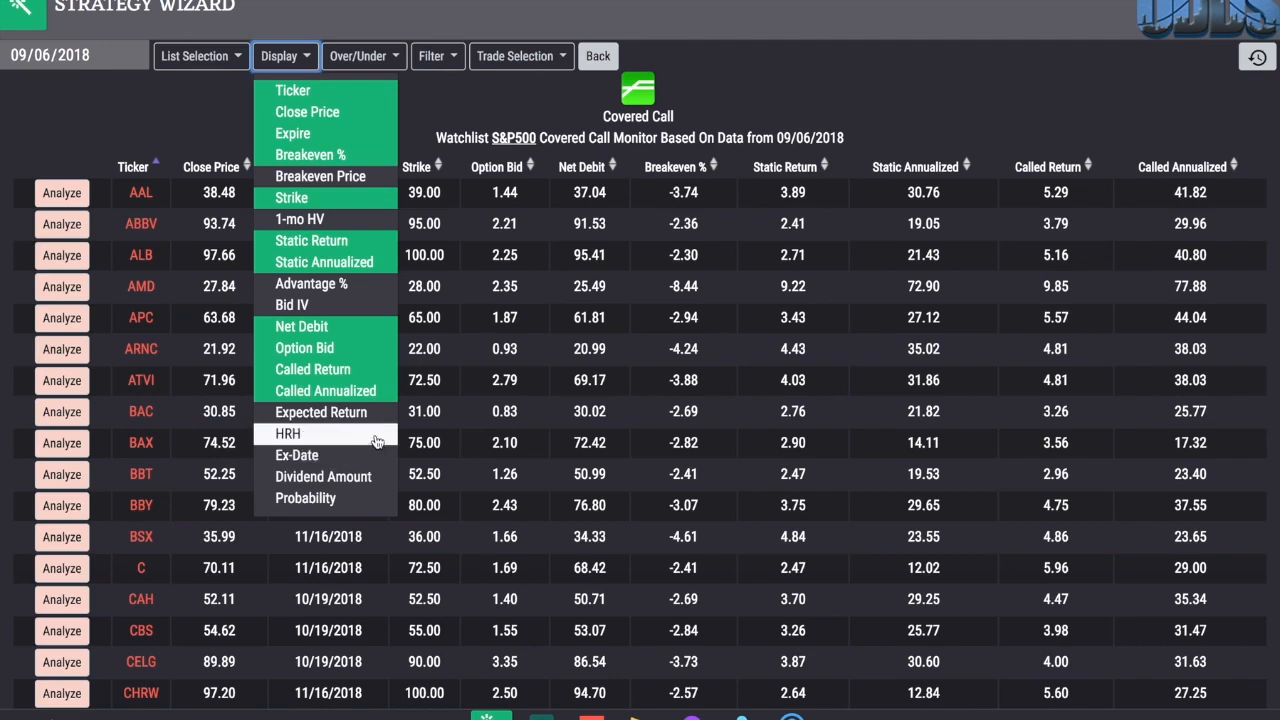
pyautogui.click(362, 289)
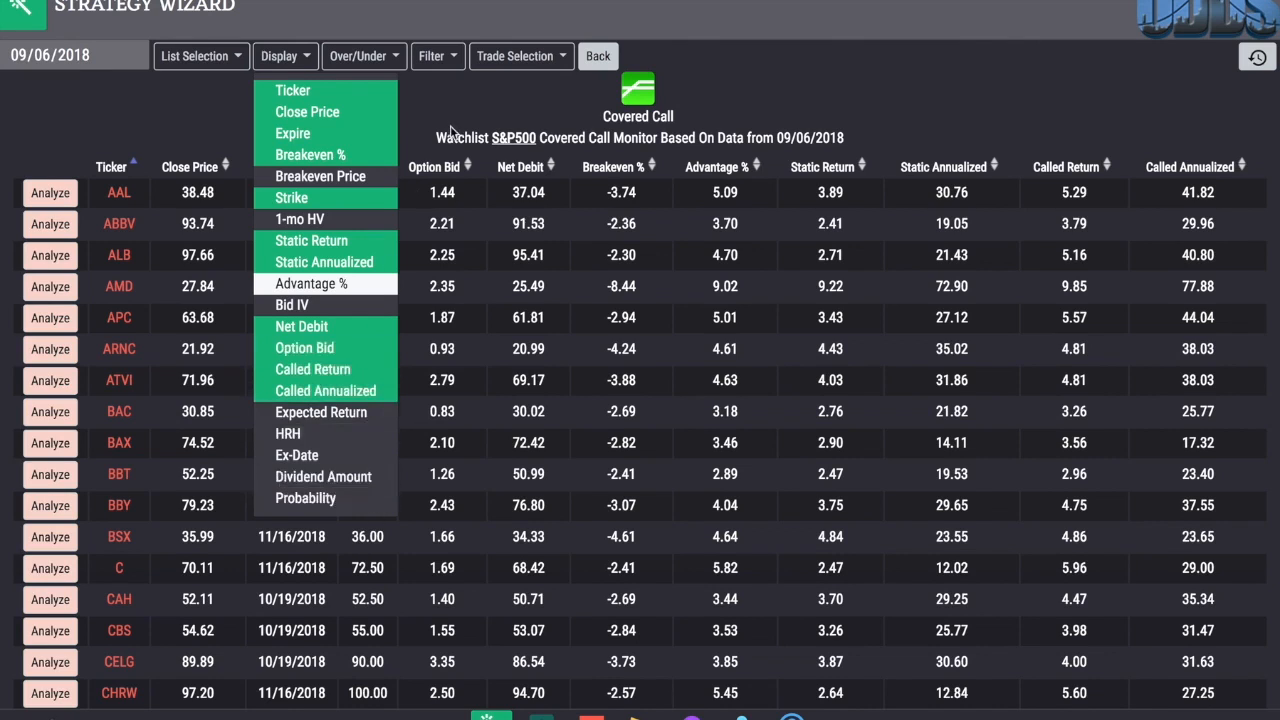
pyautogui.click(303, 60)
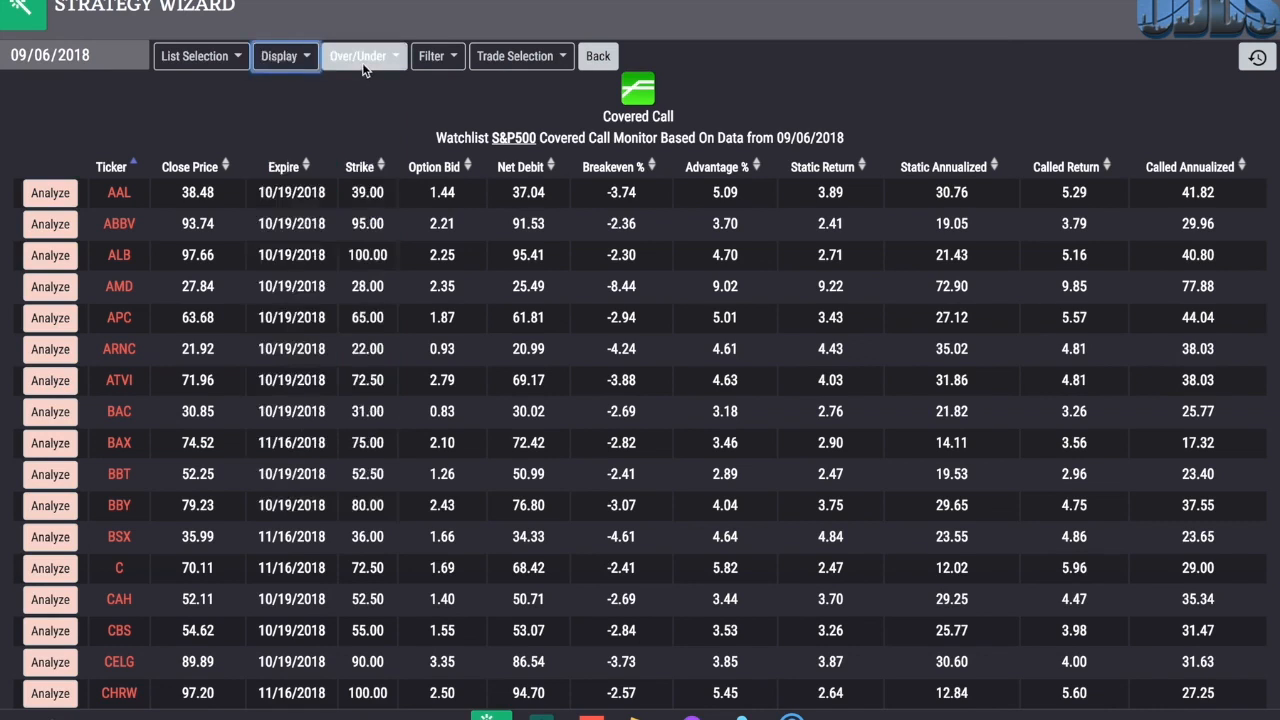
# Step: Choose Overwrite as the covered call type for the monitor
pyautogui.click(362, 60)
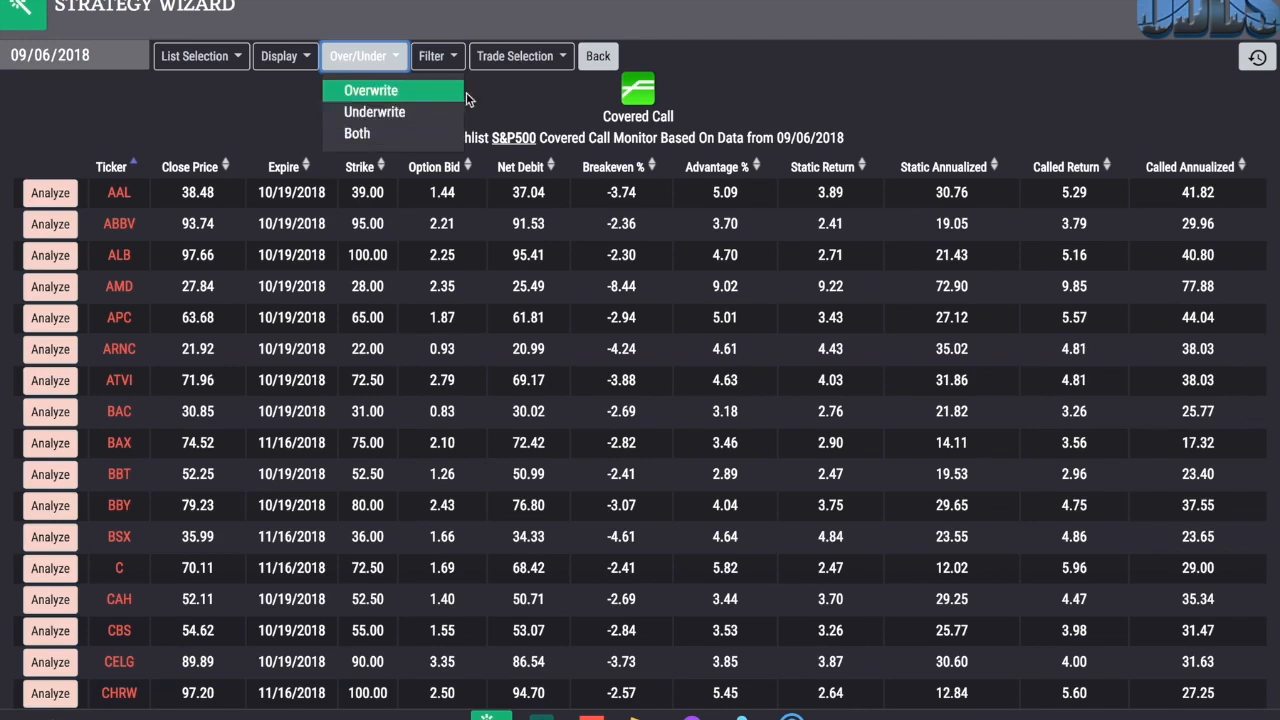
pyautogui.click(432, 96)
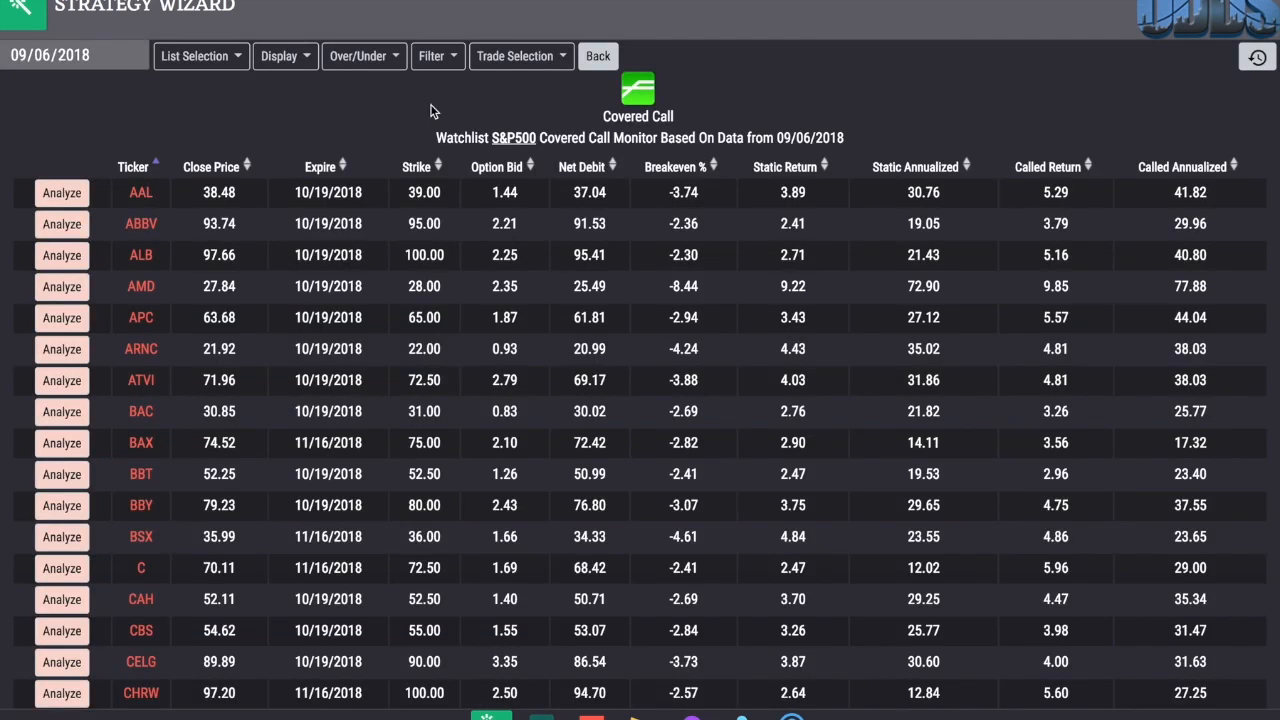
# Step: Try a different maximum stock price in the filter's range, then set it back to 100
pyautogui.click(435, 67)
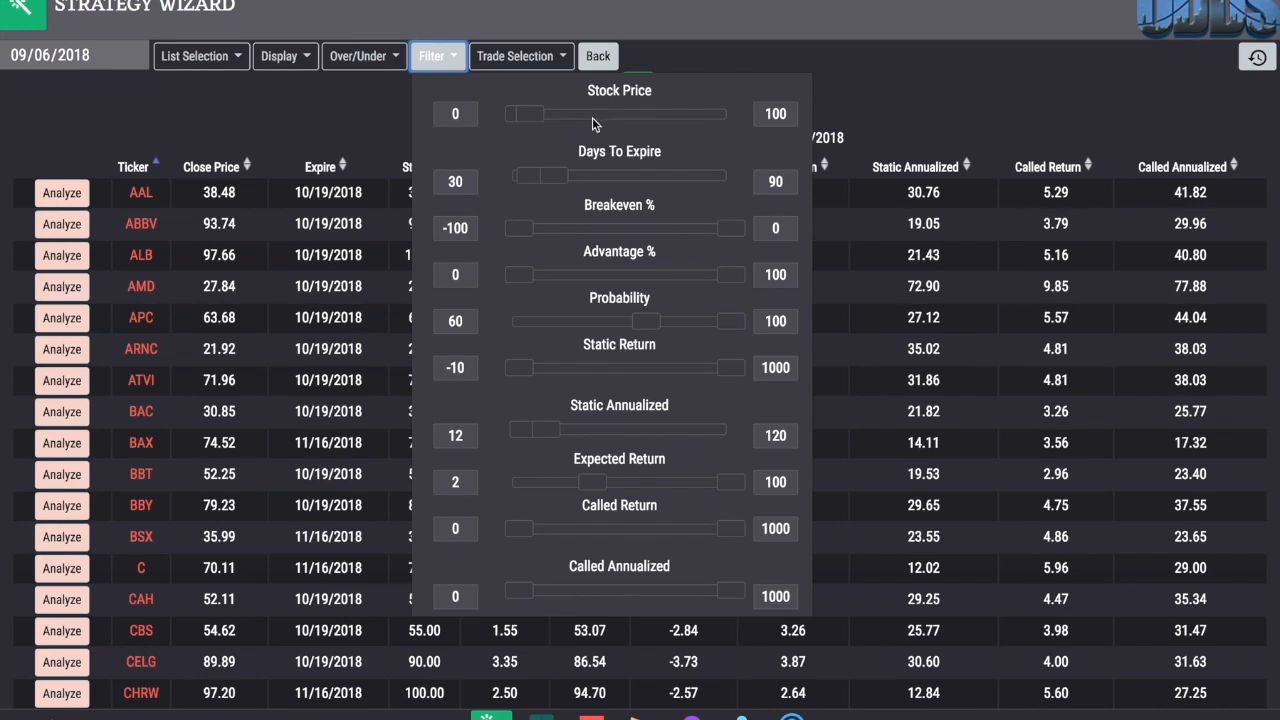
pyautogui.click(788, 114)
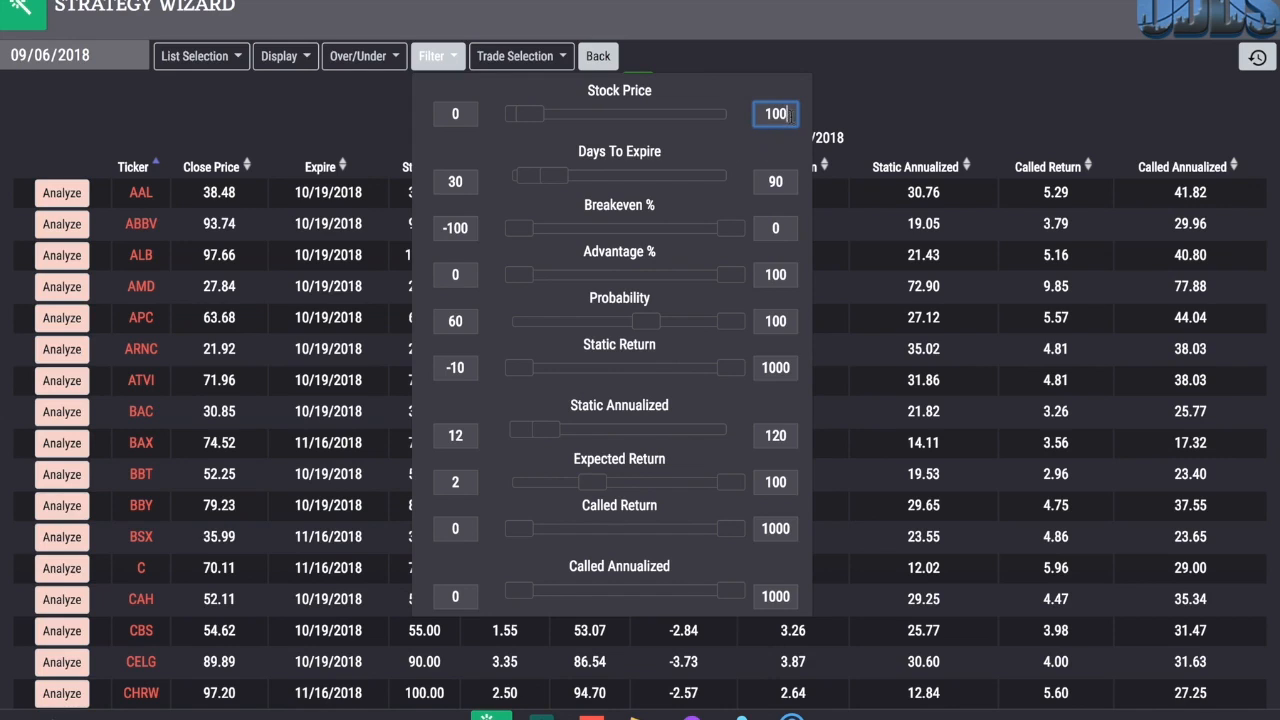
pyautogui.moveTo(536, 118)
pyautogui.mouseDown()
pyautogui.moveTo(588, 122)
pyautogui.moveTo(551, 123)
pyautogui.mouseUp()
pyautogui.click(773, 113)
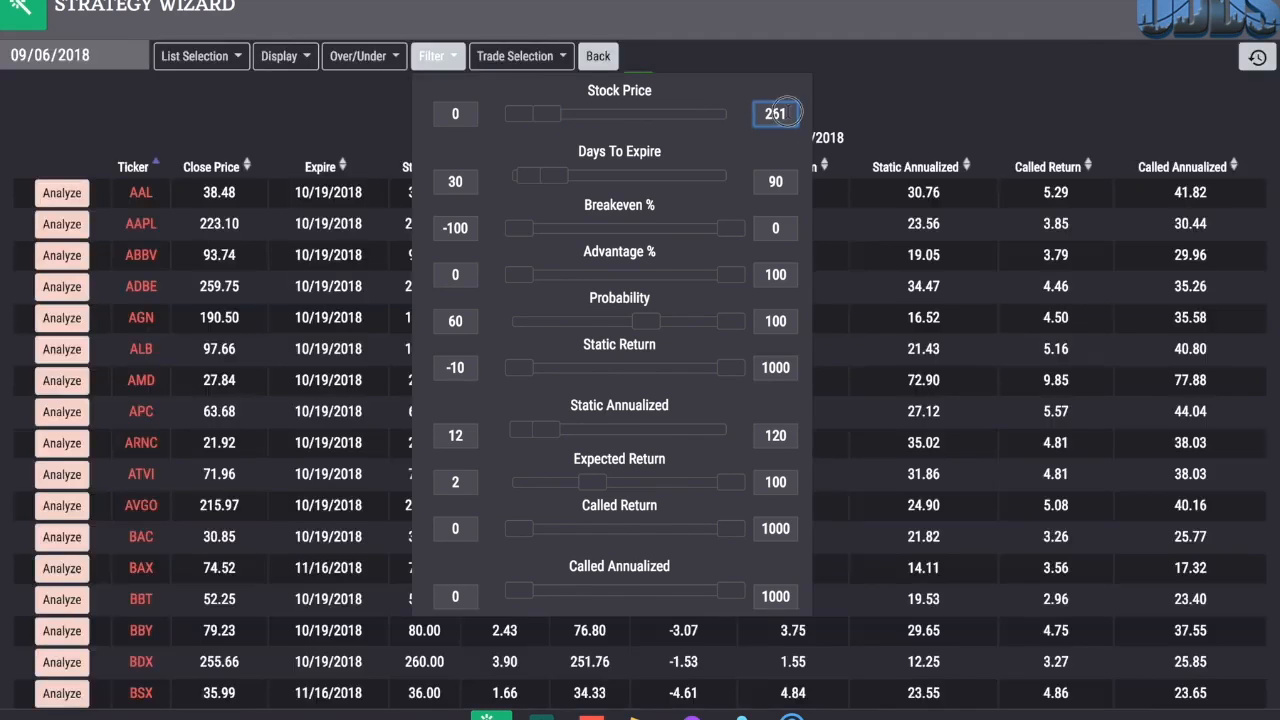
pyautogui.doubleClick(775, 113)
pyautogui.write('100')
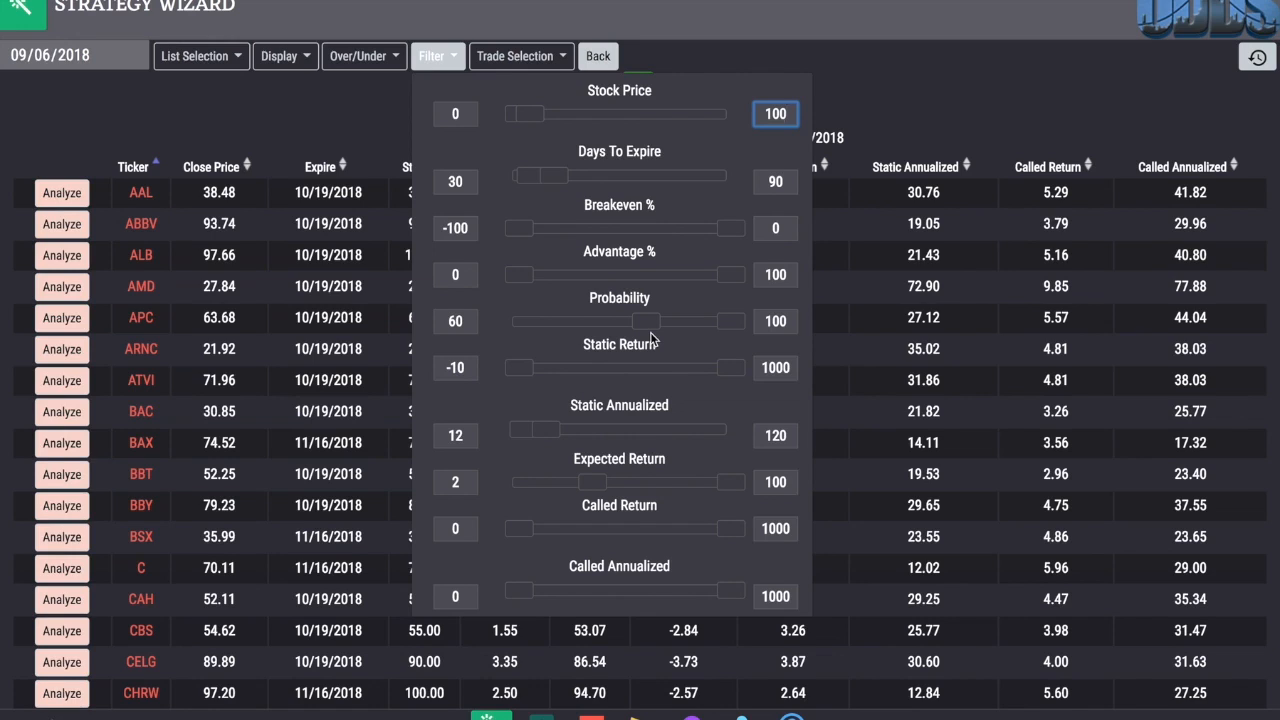
pyautogui.click(466, 320)
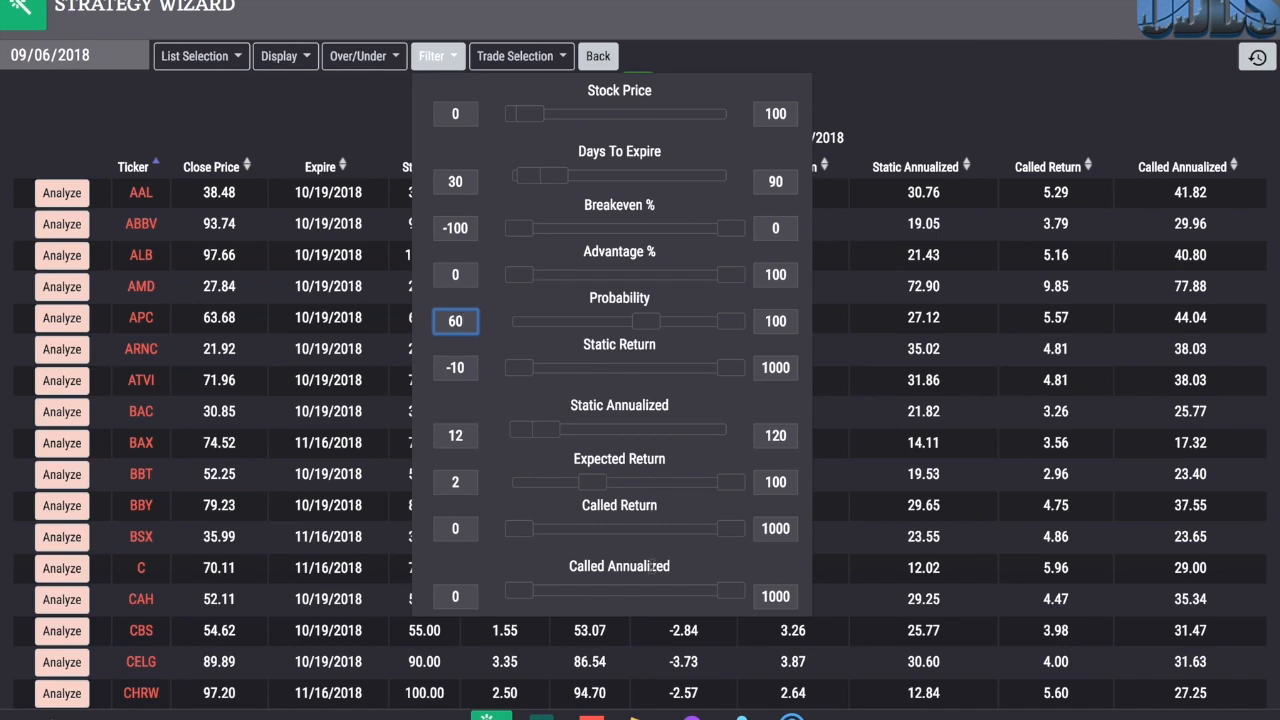
# Step: Set the maximum trades per stock to 3 in the trade selection settings
pyautogui.click(520, 56)
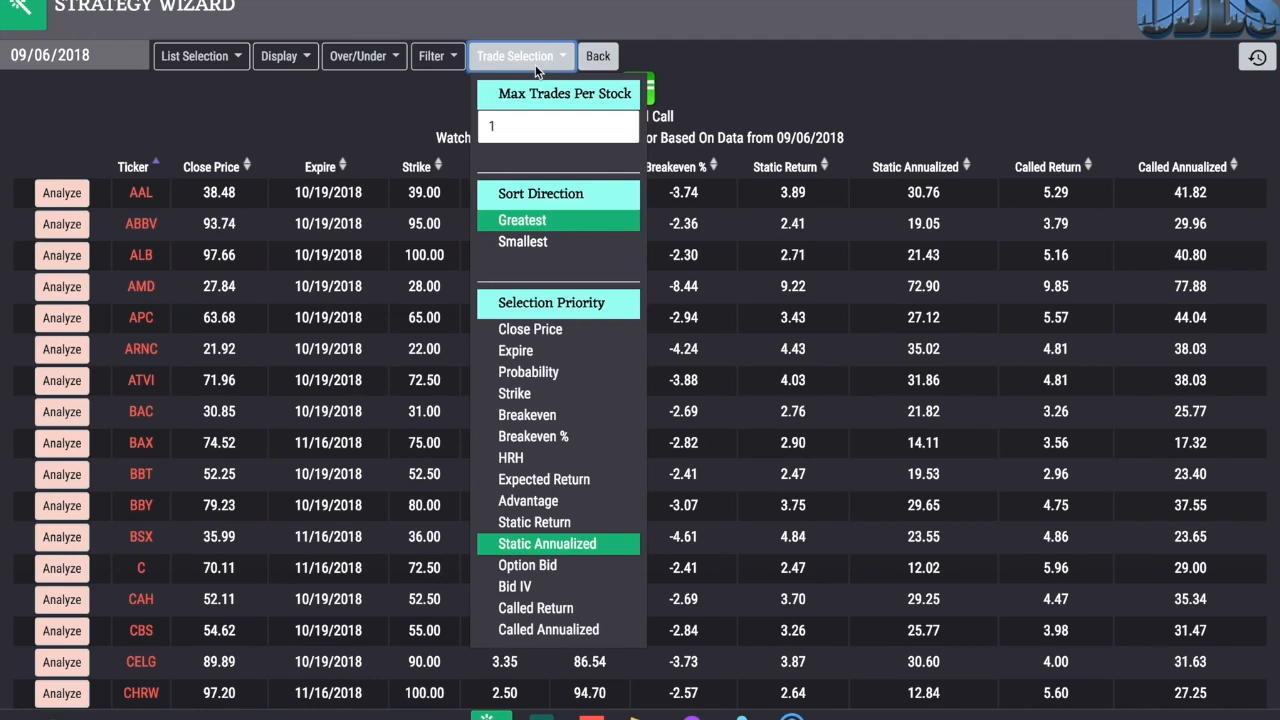
pyautogui.click(519, 125)
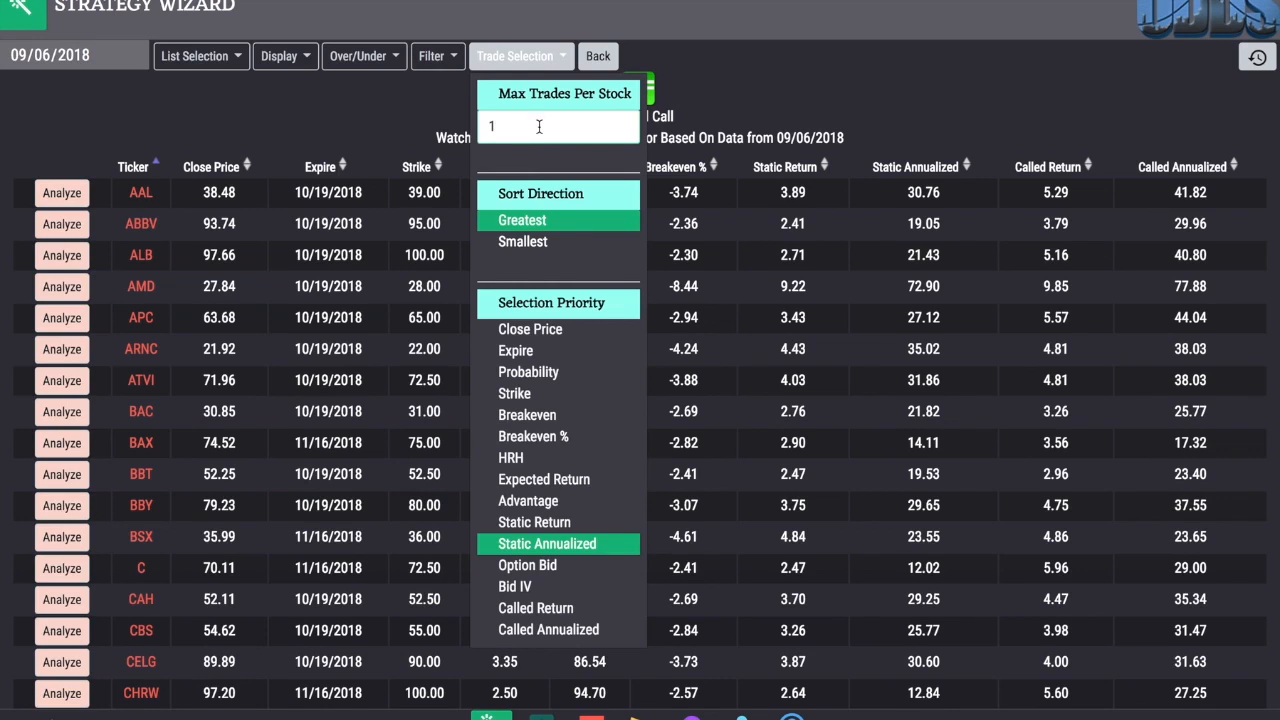
pyautogui.write('3')
pyautogui.press('BackSpace')
pyautogui.press('BackSpace')
pyautogui.write('3')
pyautogui.press('Return')
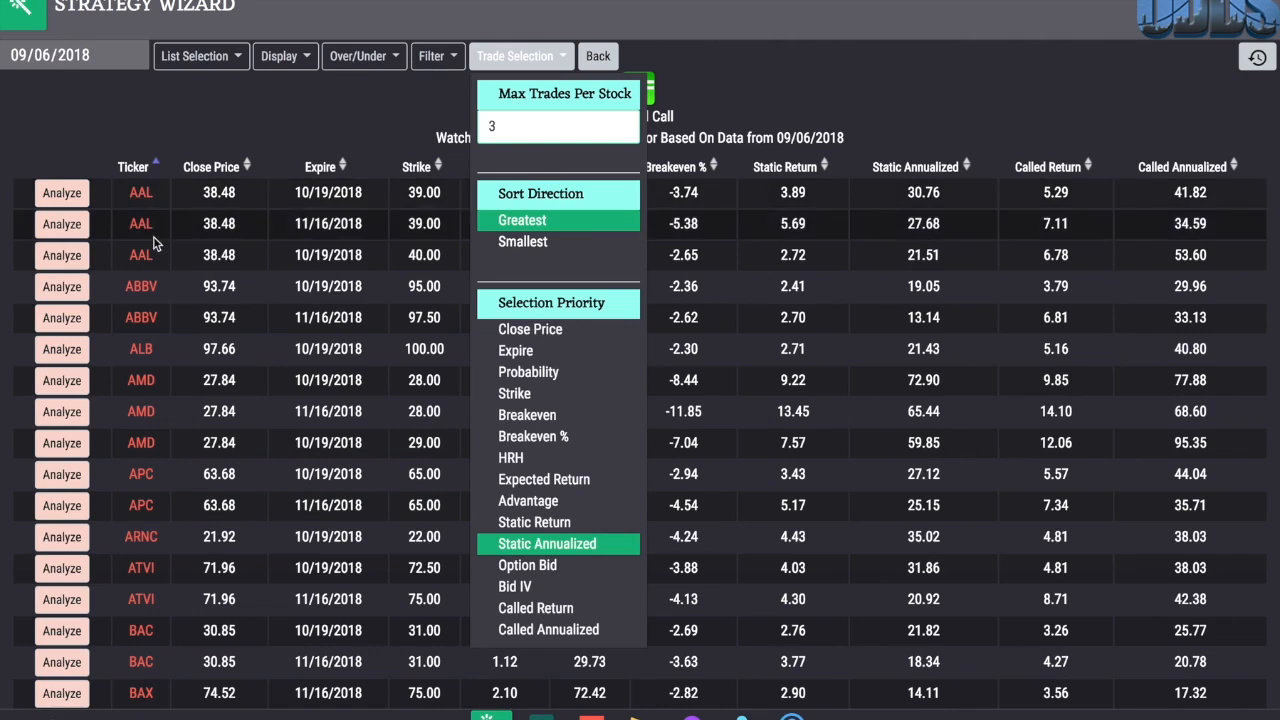
# Step: Set the maximum trades per stock back to 1 and review the selection priority options
pyautogui.doubleClick(581, 124)
pyautogui.write('1')
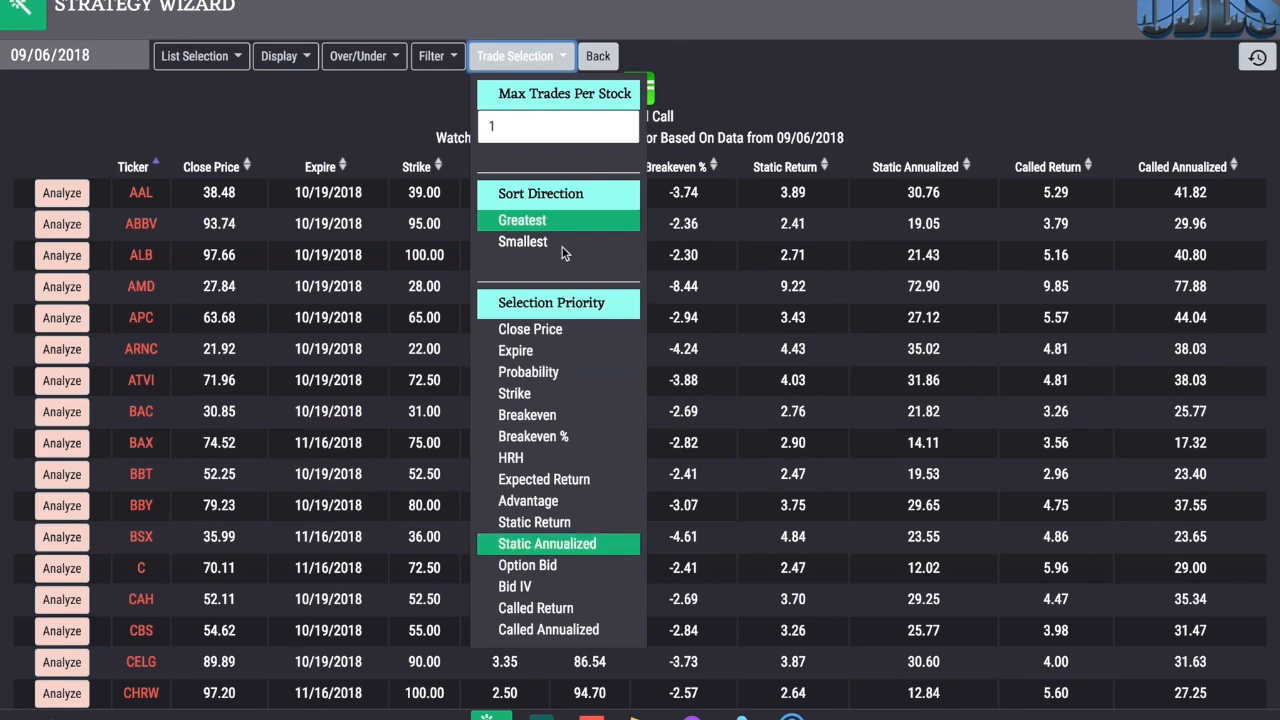
pyautogui.click(725, 104)
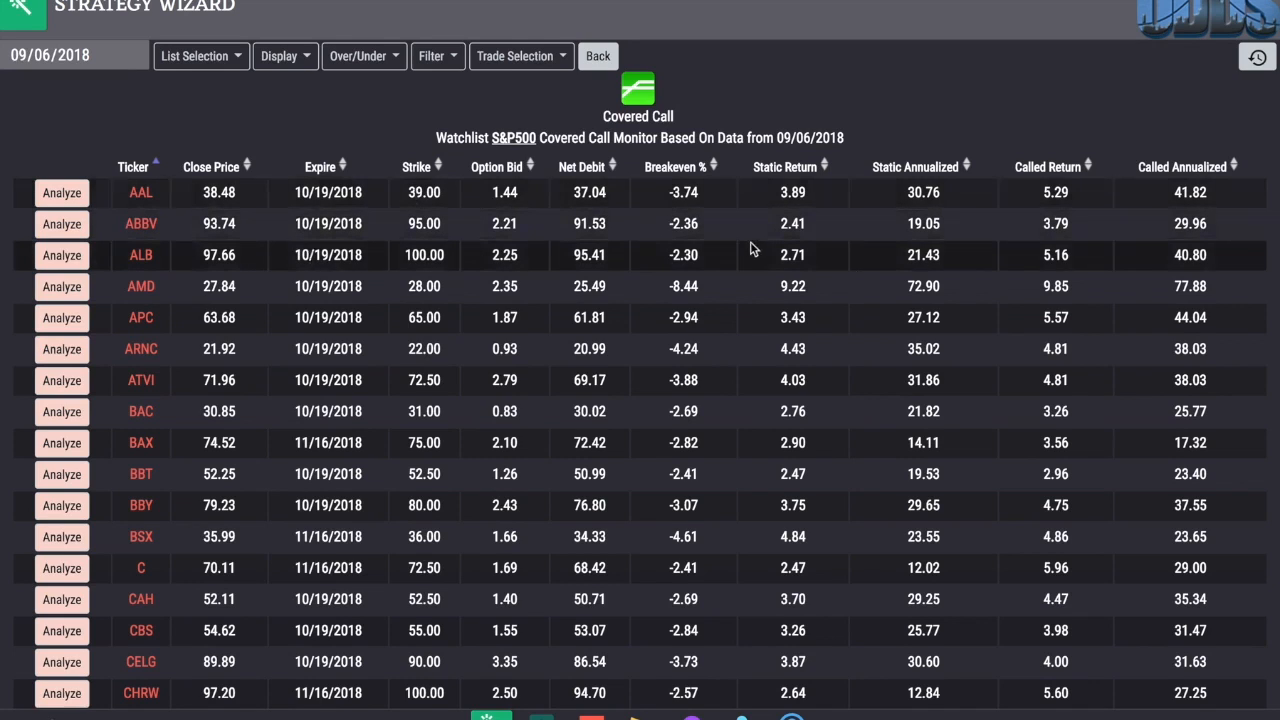
pyautogui.click(538, 66)
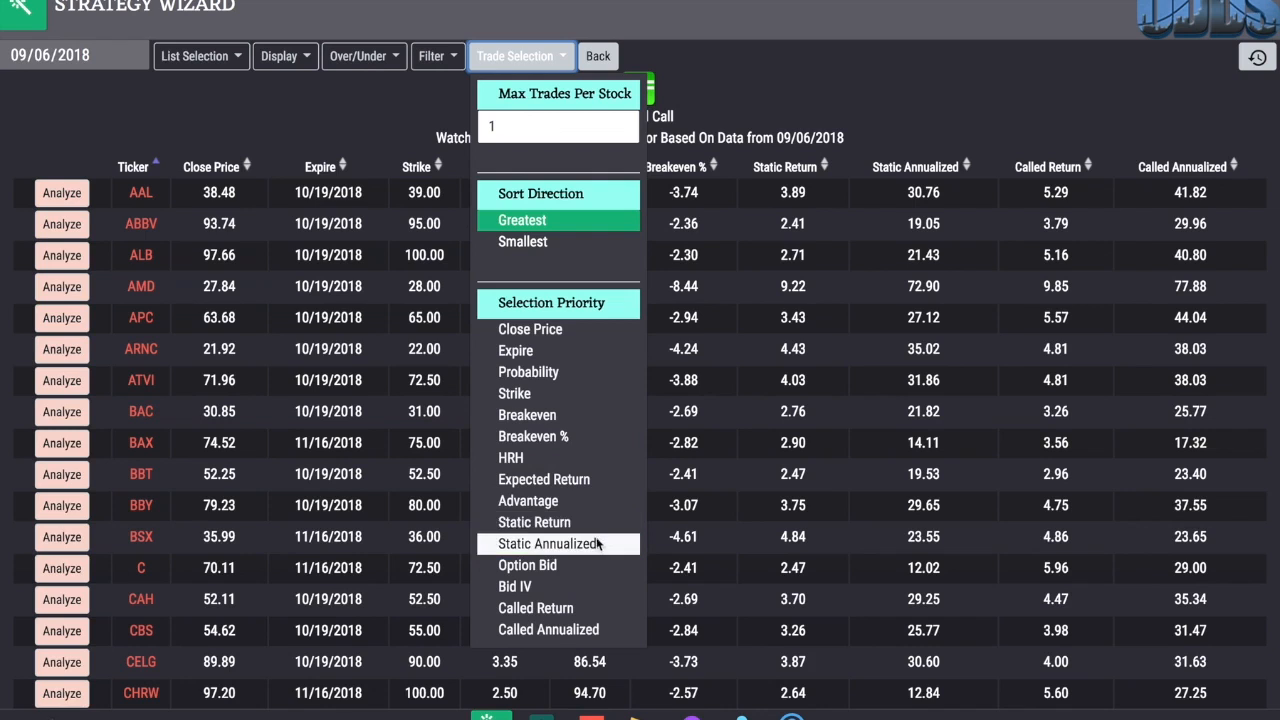
pyautogui.click(837, 95)
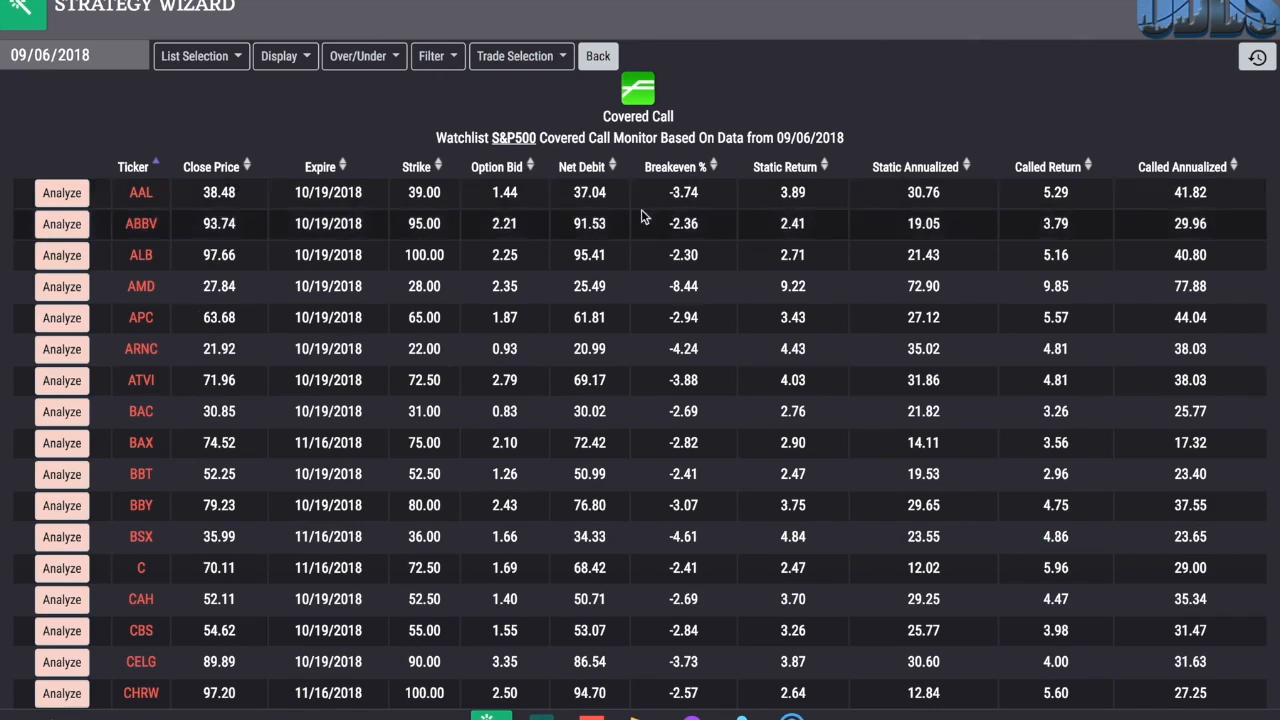
# Step: Sort the covered call results by Static Annualized from highest to lowest
pyautogui.click(968, 166)
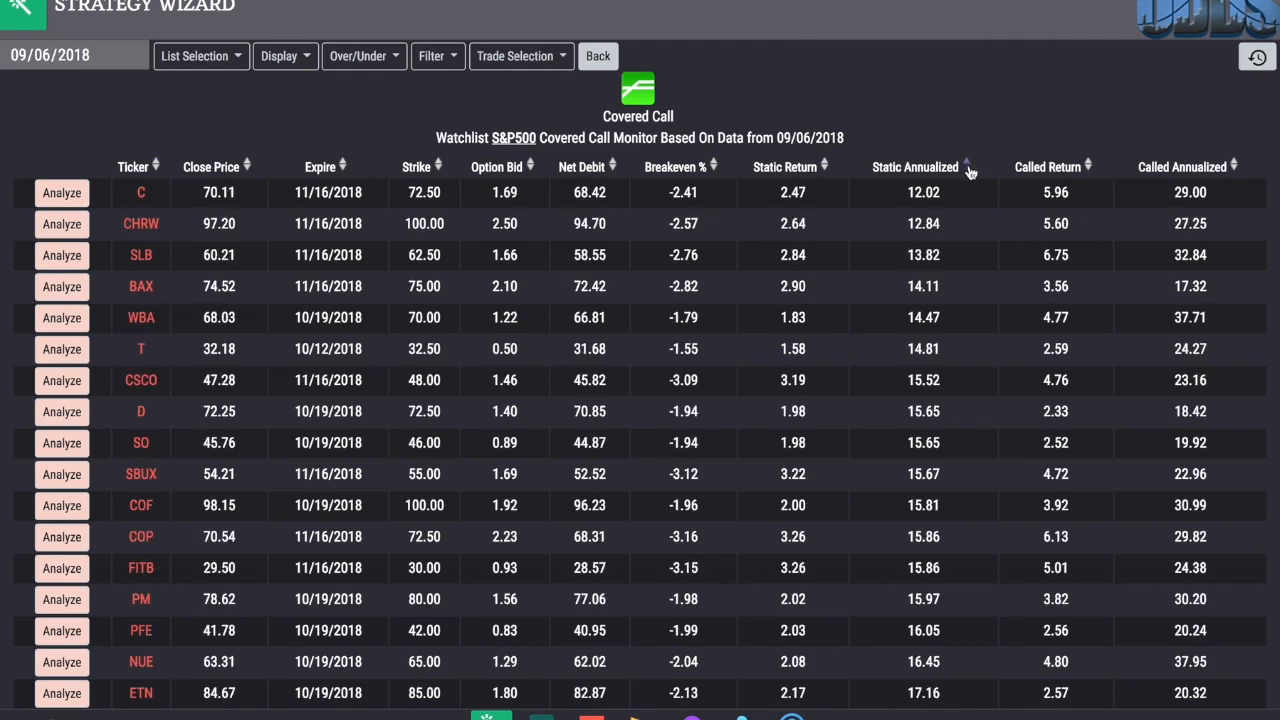
pyautogui.click(968, 168)
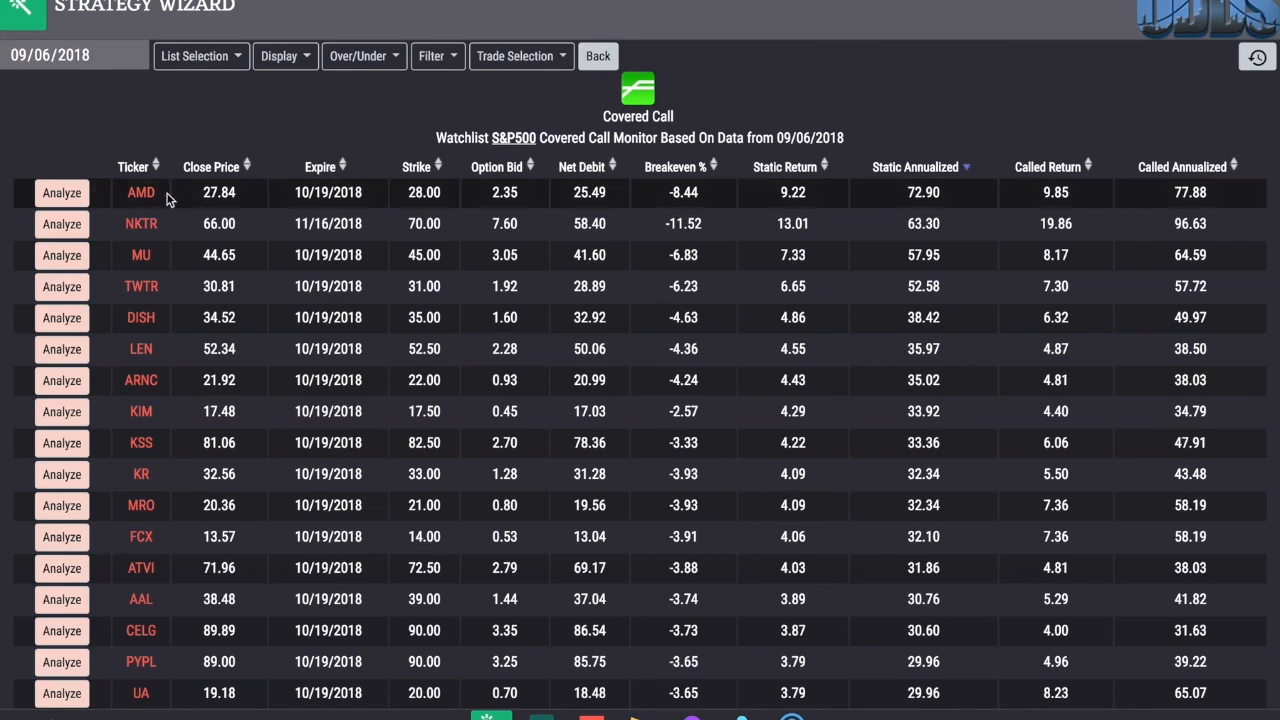
# Step: Analyze the AMD and MU covered calls in their profit/loss charts and save both trades
pyautogui.click(79, 194)
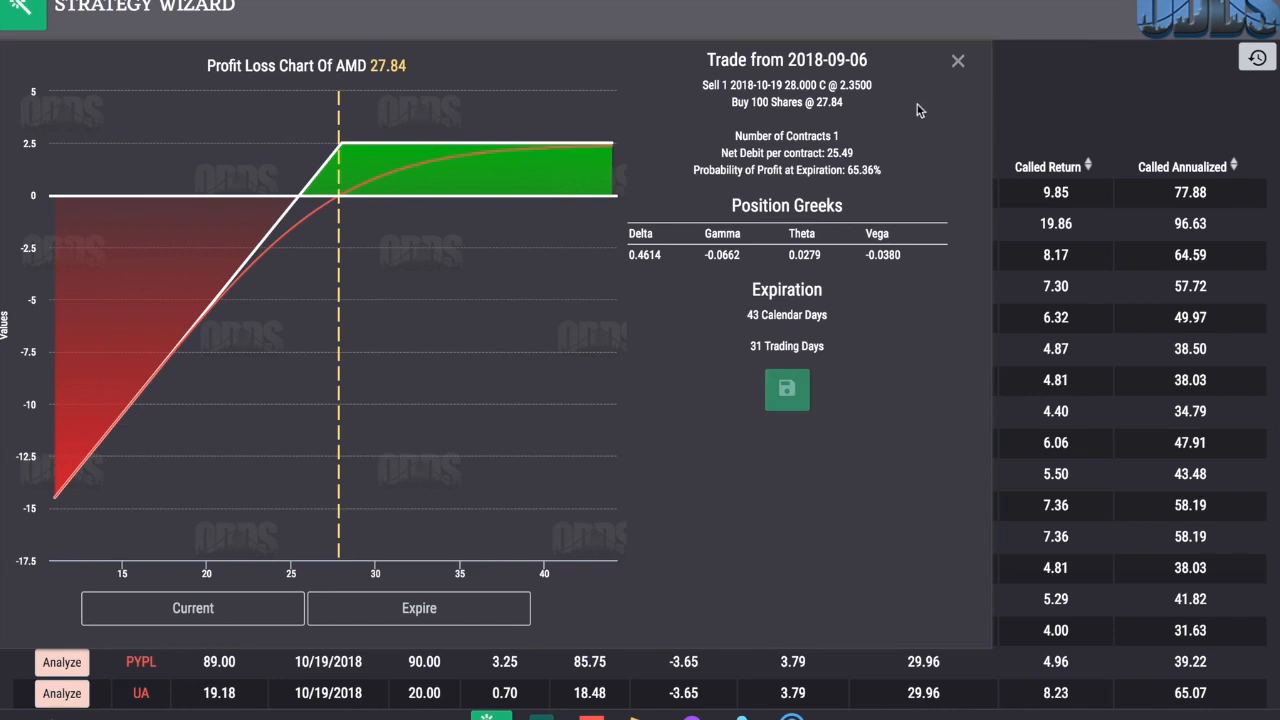
pyautogui.click(957, 64)
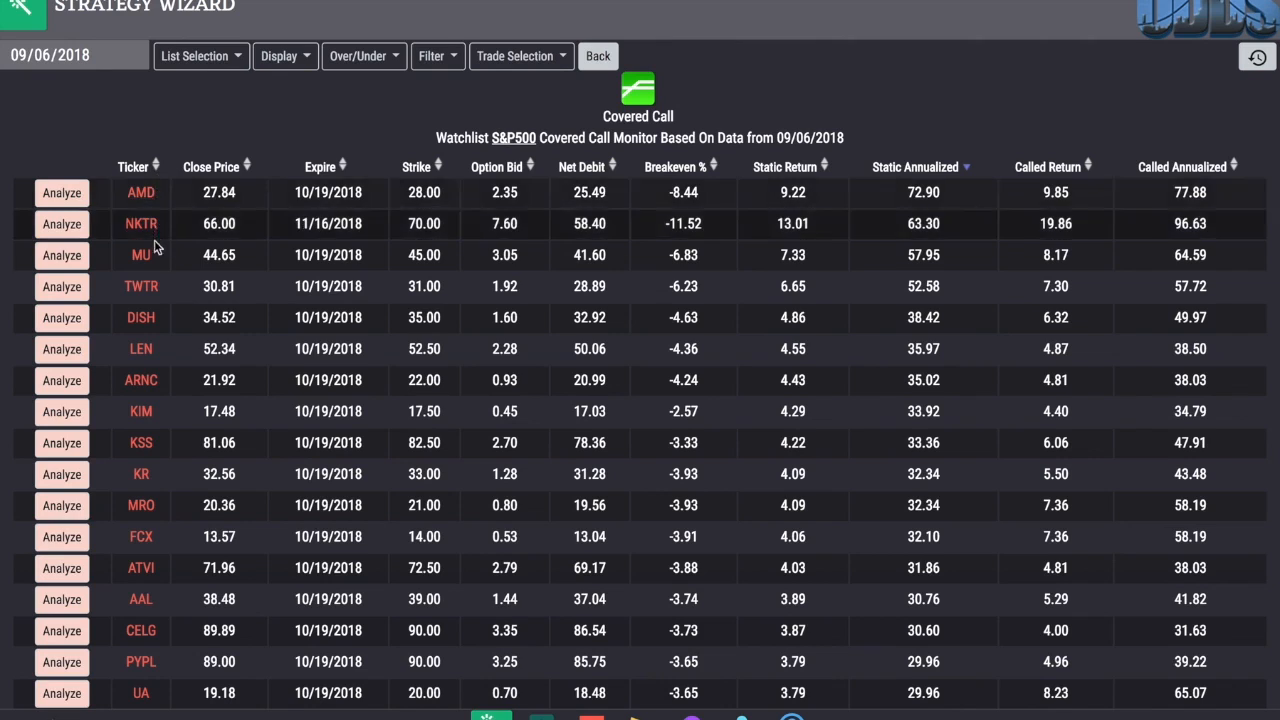
pyautogui.click(80, 258)
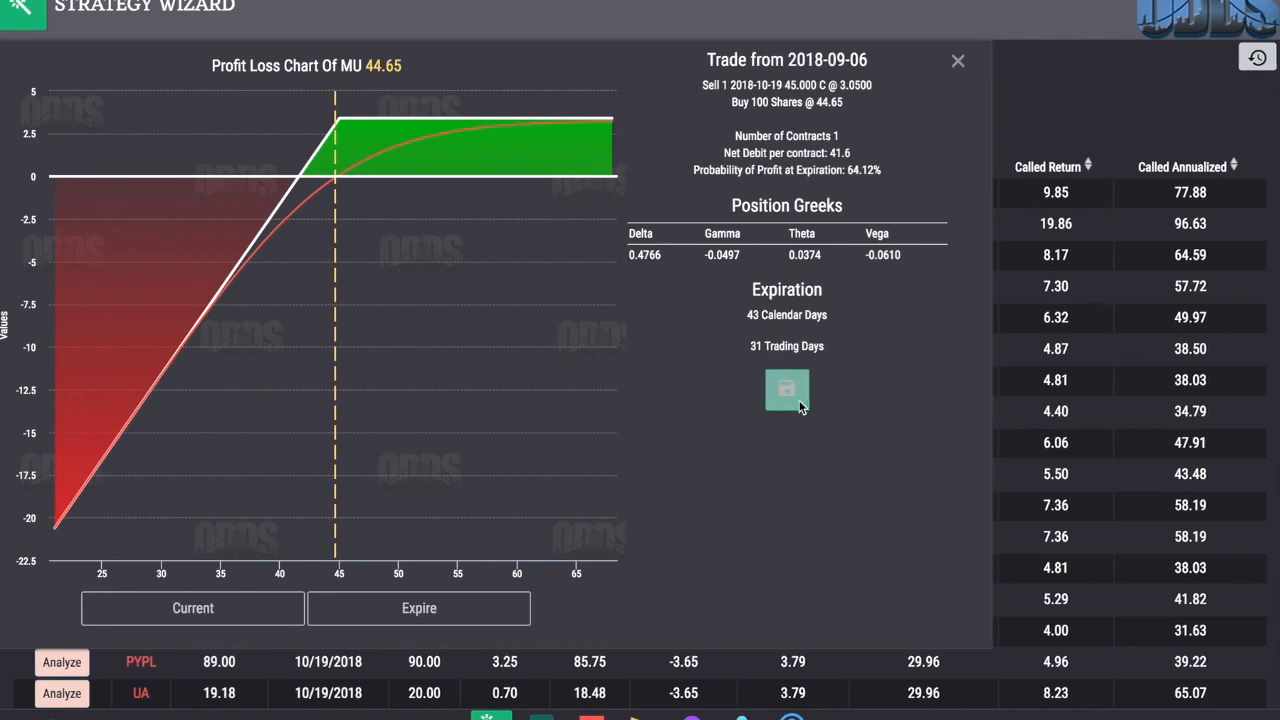
pyautogui.click(957, 64)
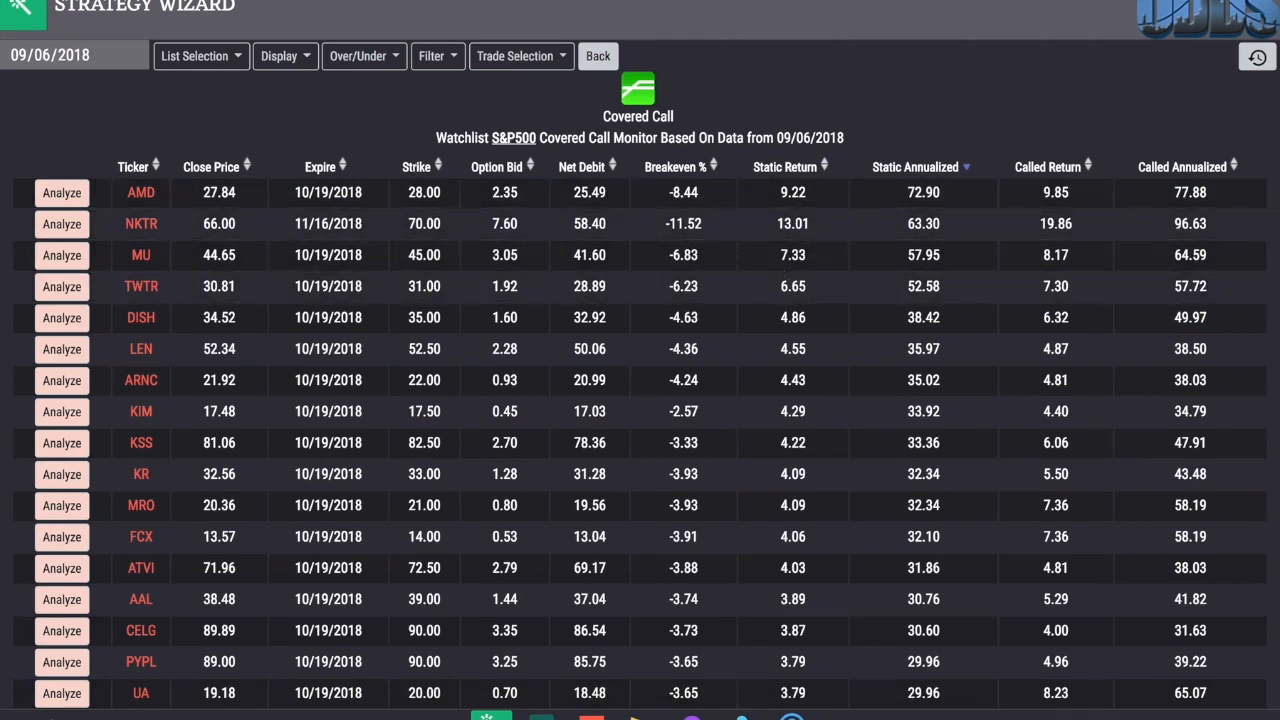
# Step: Compare the AMD and MU covered calls side by side in the saved trades
pyautogui.click(741, 714)
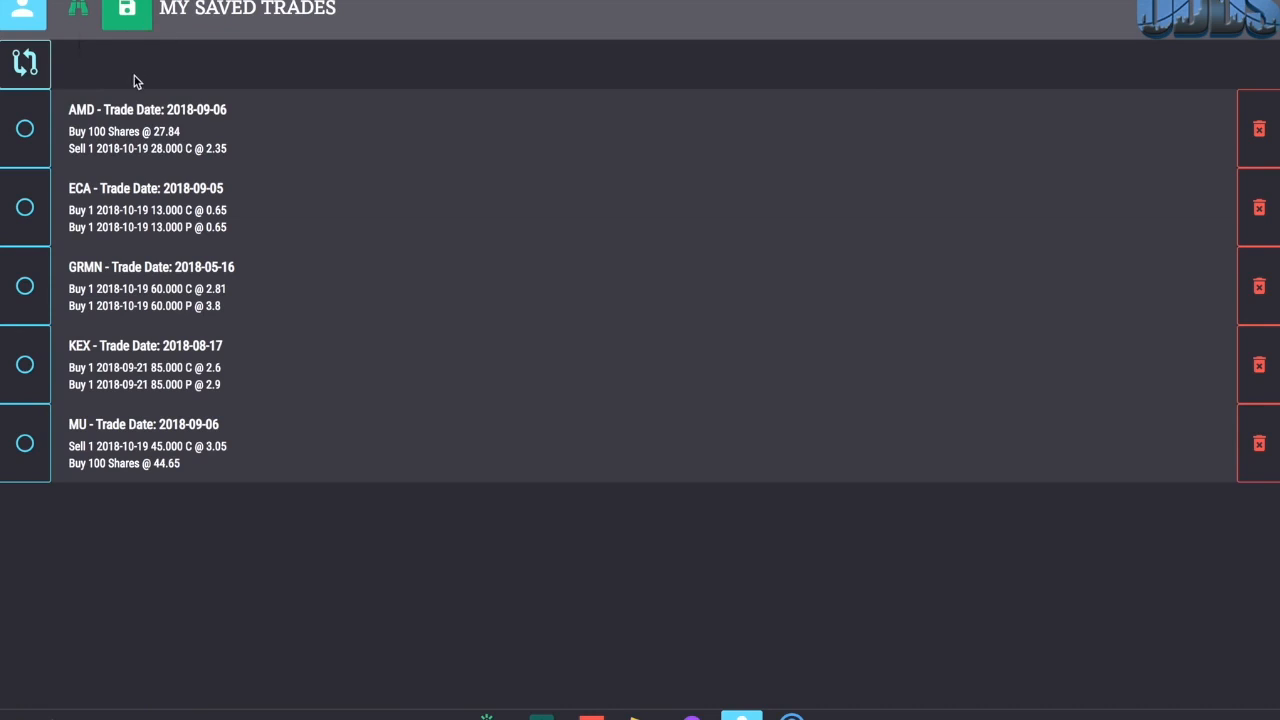
pyautogui.click(26, 132)
pyautogui.click(26, 446)
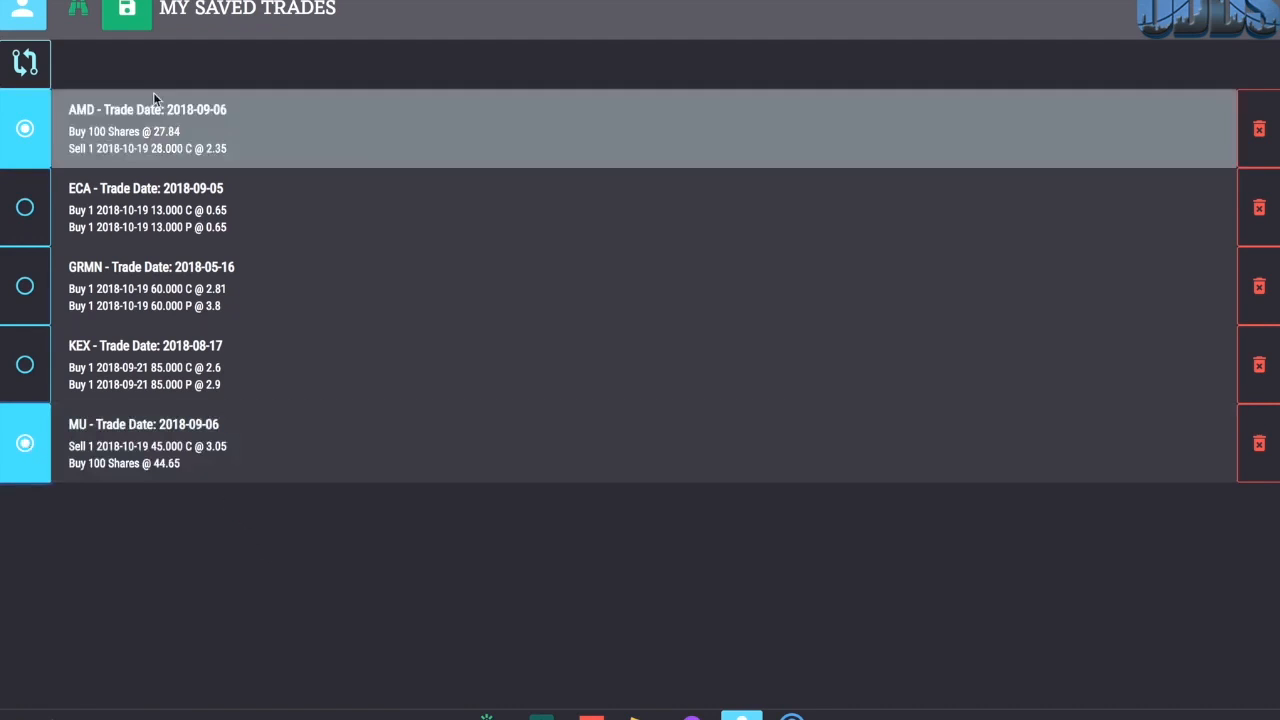
pyautogui.click(38, 66)
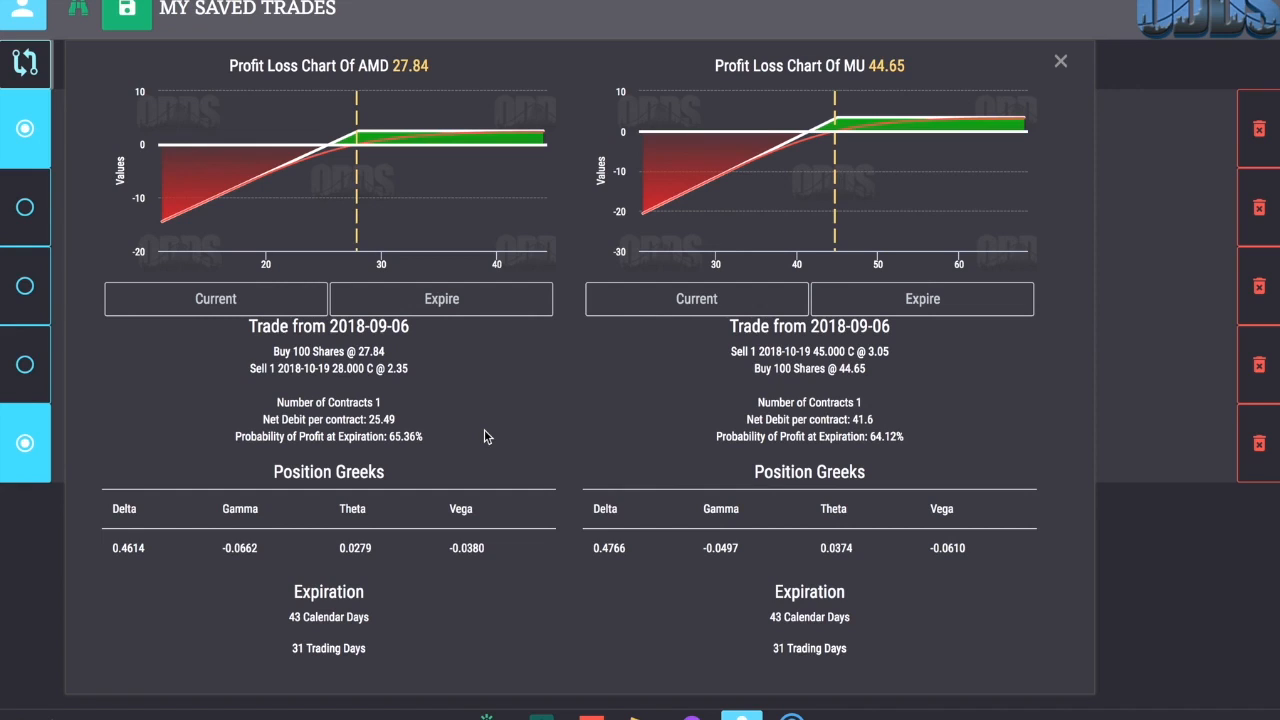
pyautogui.moveTo(480, 240)
pyautogui.click(1062, 63)
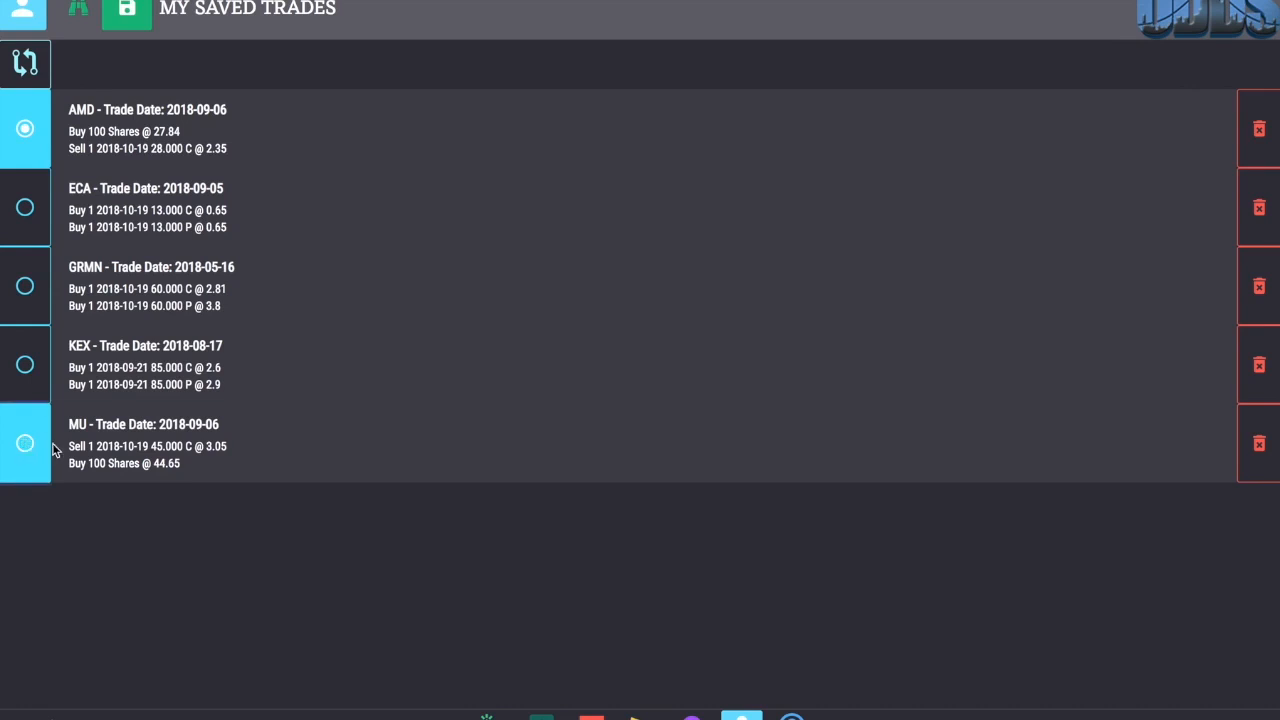
# Step: Deselect the saved MU trade and delete it from the saved trades
pyautogui.click(25, 444)
pyautogui.click(1259, 444)
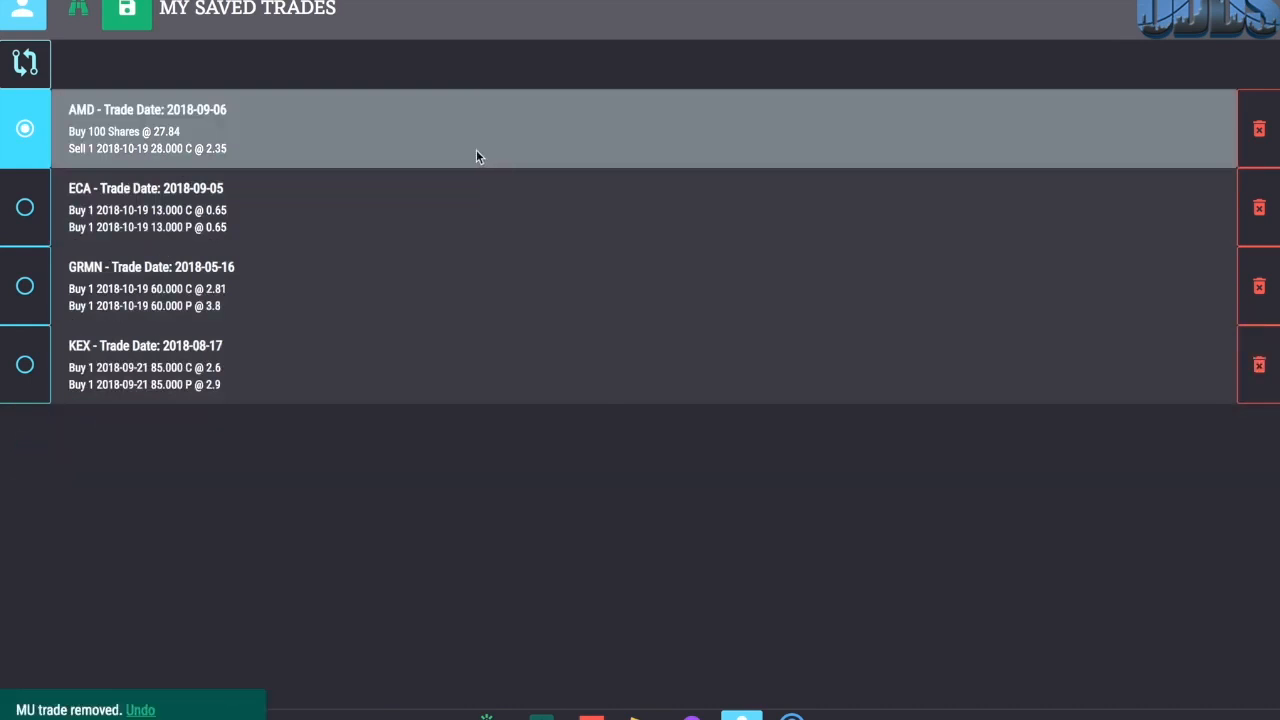
# Step: View the profit/loss chart and details of the saved AMD trade
pyautogui.click(466, 149)
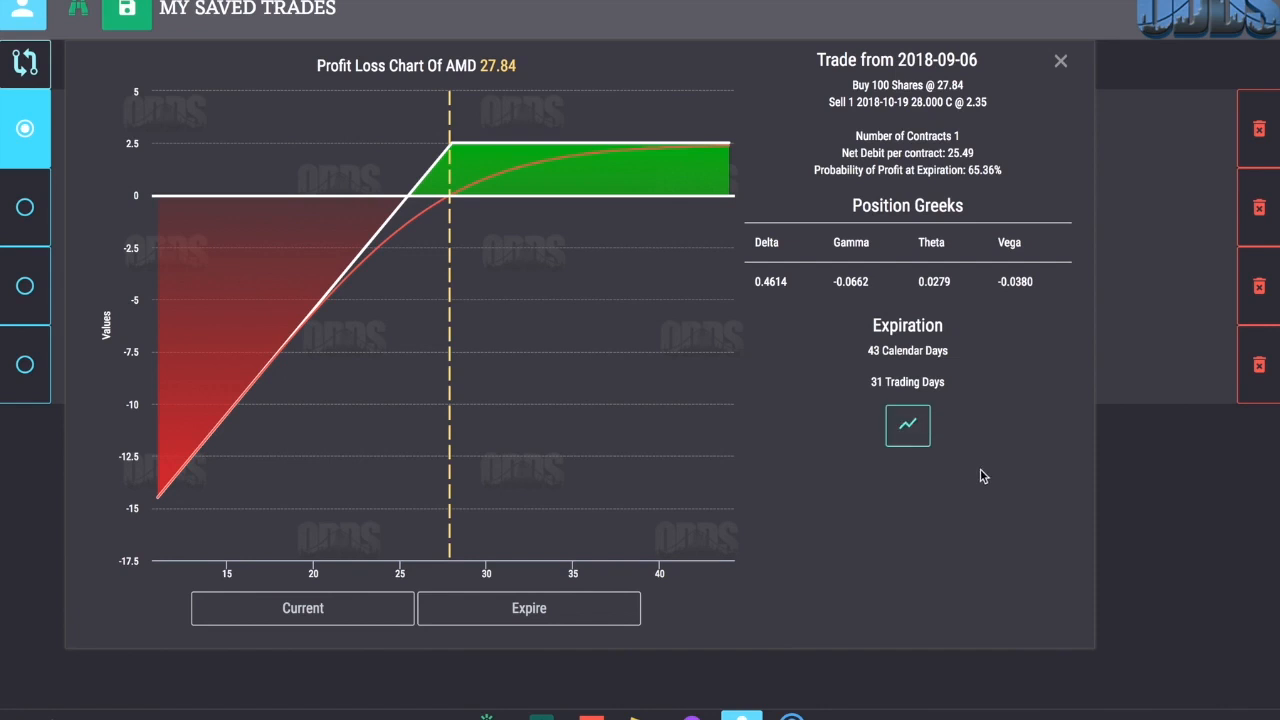
pyautogui.click(1060, 61)
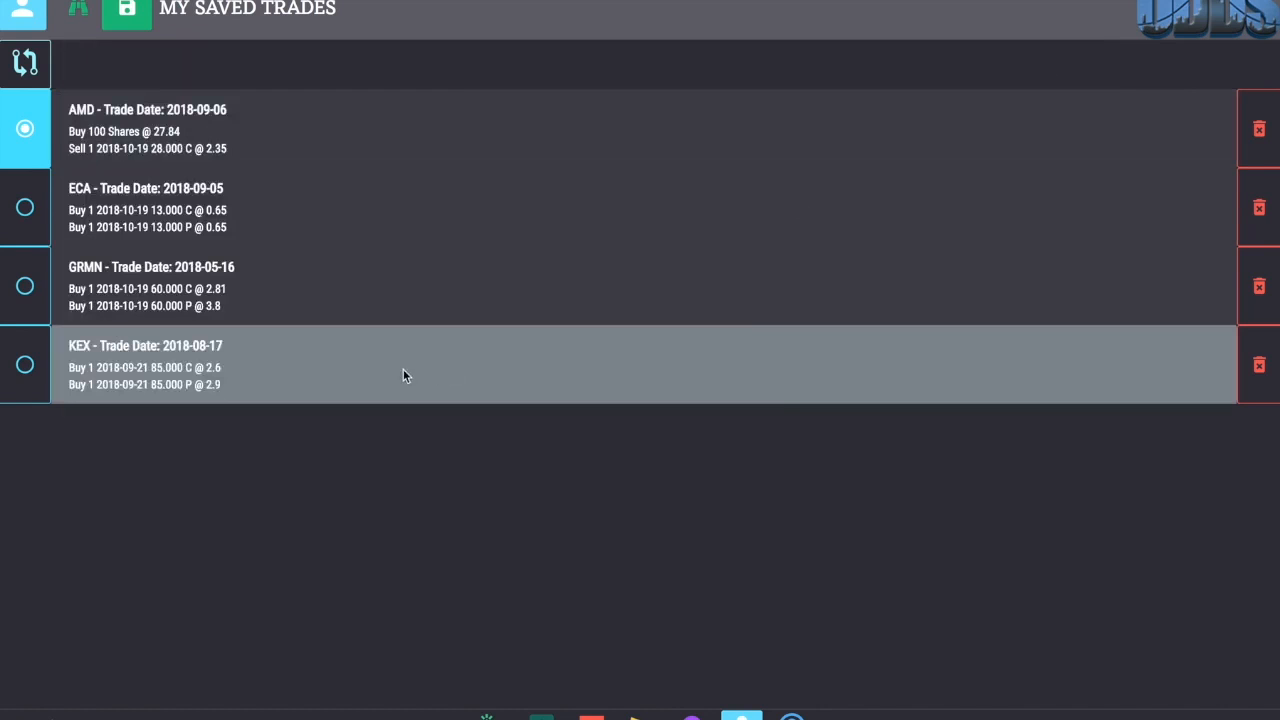
# Step: View the saved GRMN trade's profit/loss chart and its historical P/L chart
pyautogui.click(178, 287)
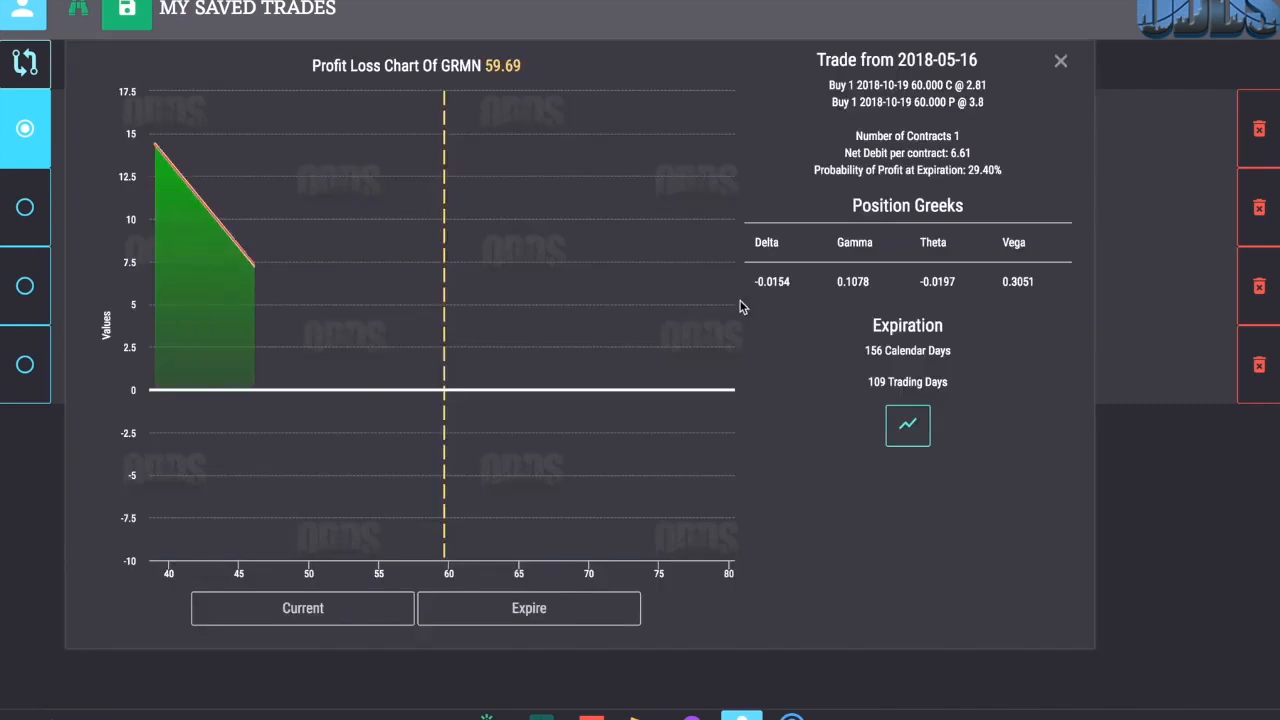
pyautogui.click(905, 430)
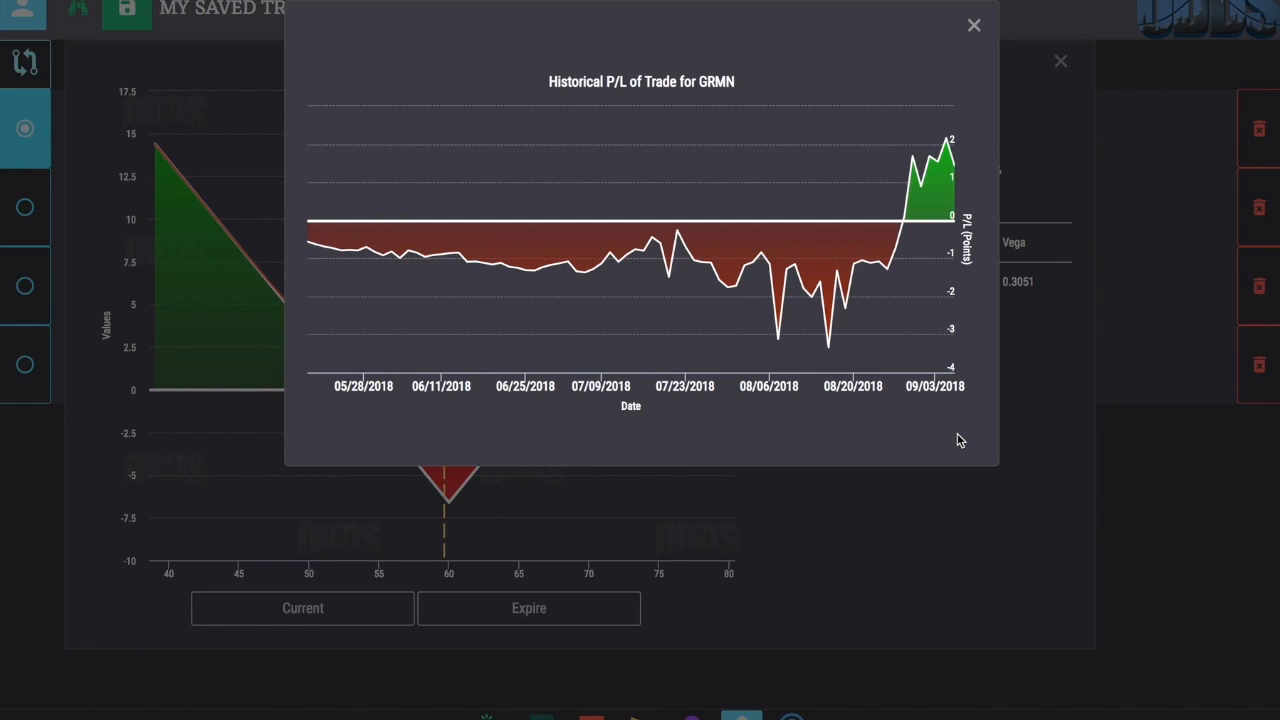
pyautogui.click(974, 27)
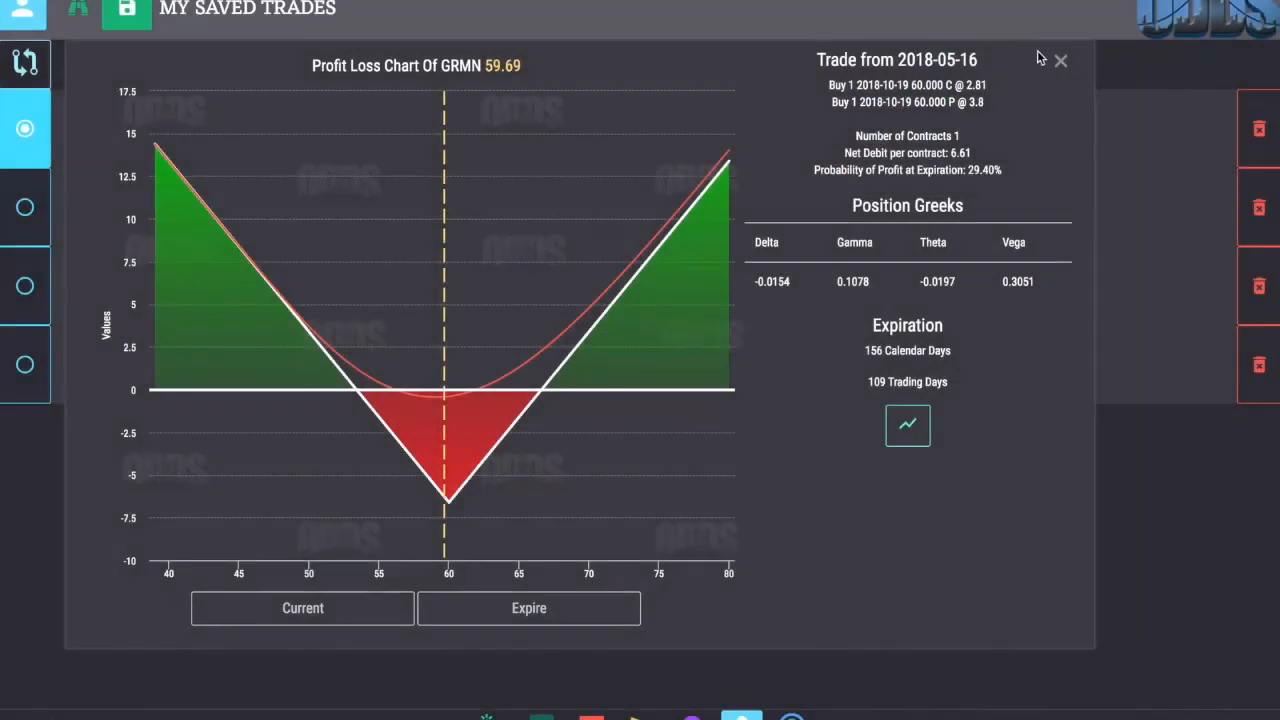
pyautogui.click(1061, 62)
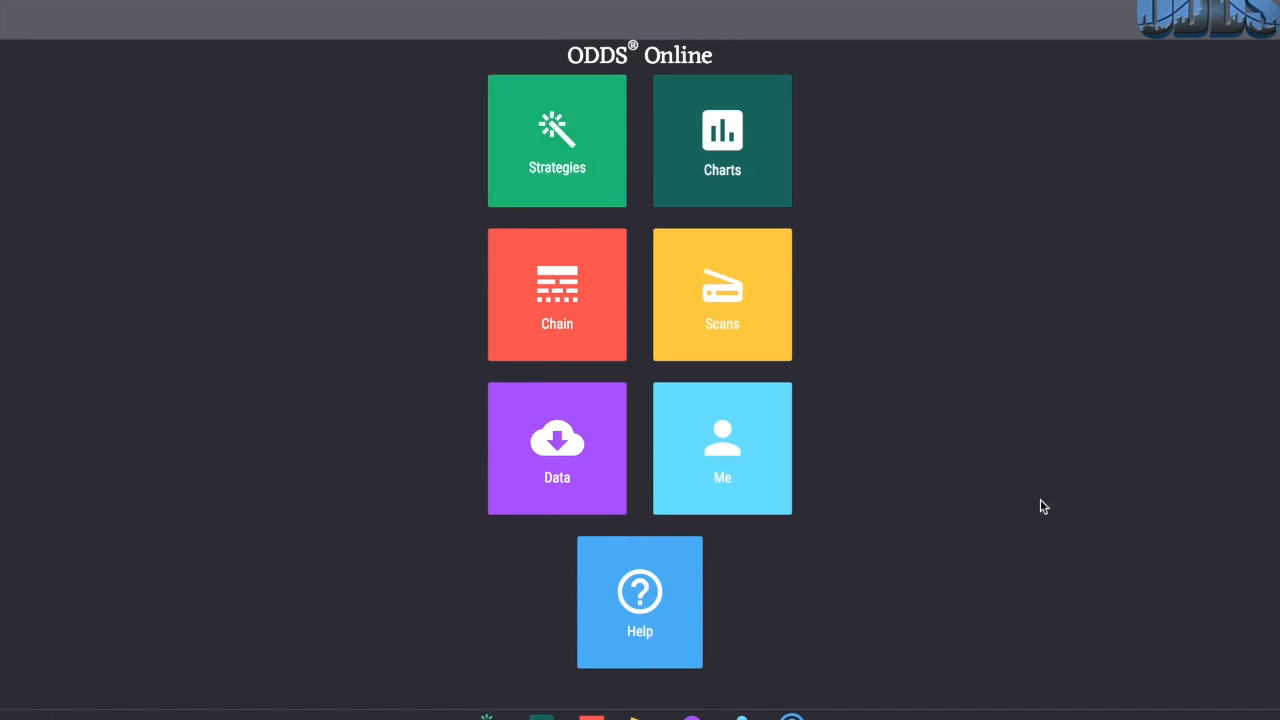
# Step: Show all strategies in the Strategy Wizard and open the Covered Call monitor
pyautogui.click(600, 188)
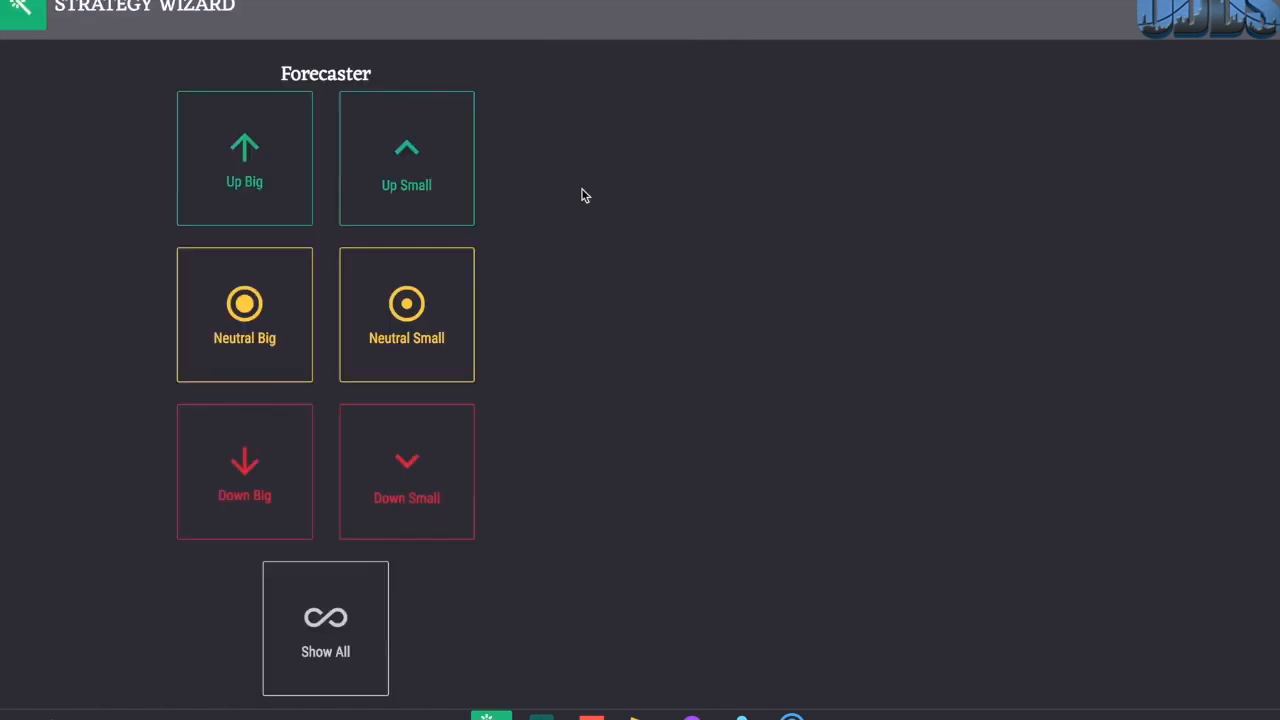
pyautogui.click(332, 660)
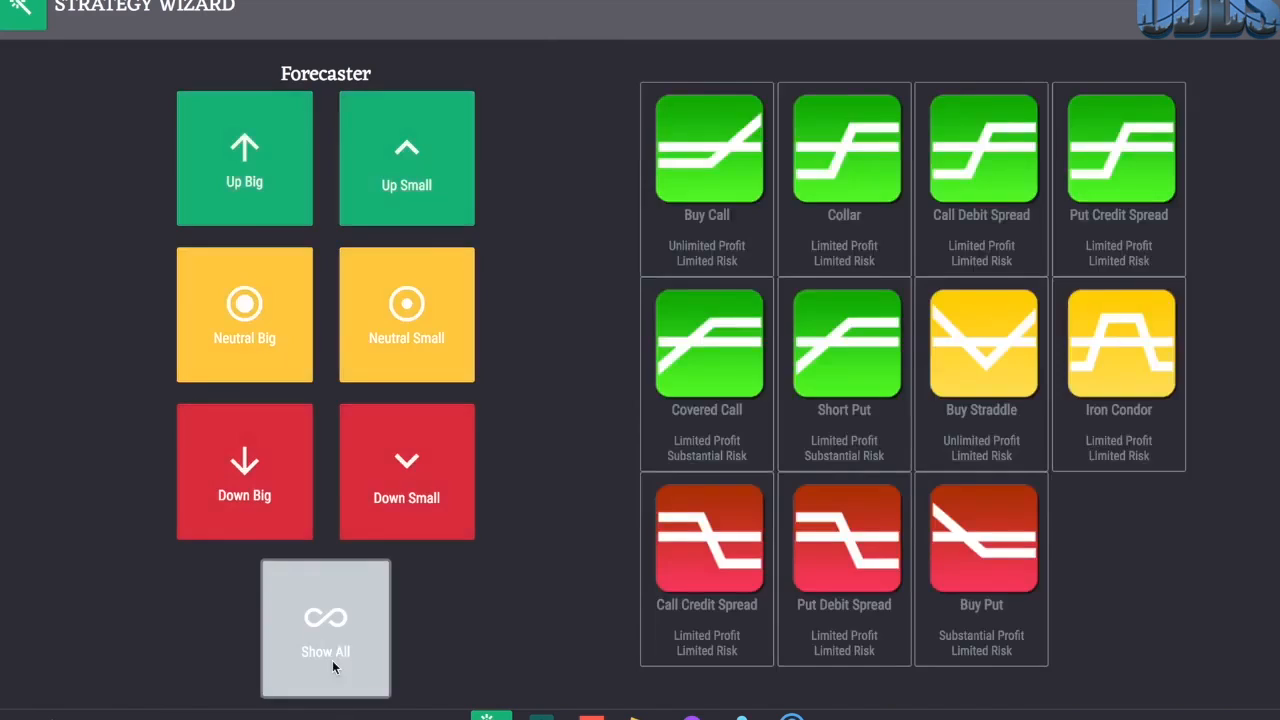
pyautogui.click(675, 398)
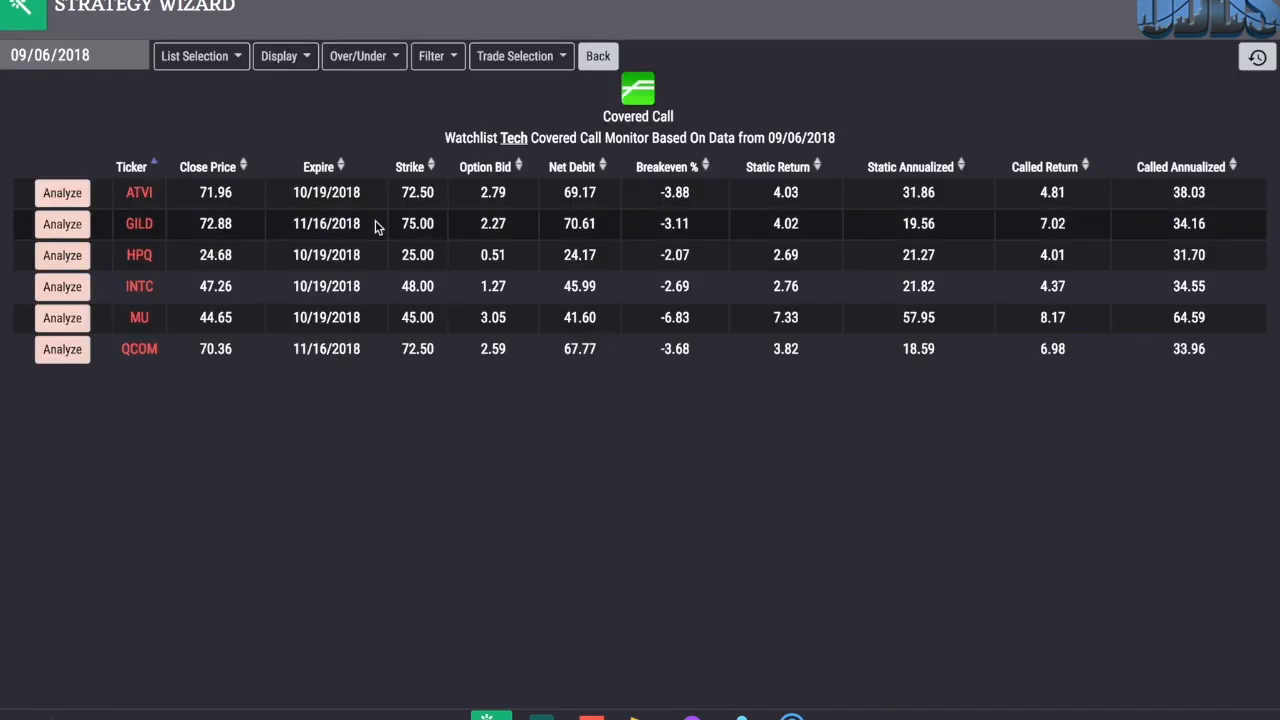
# Step: Load the S&P500 watchlist in the Covered Call monitor
pyautogui.click(228, 58)
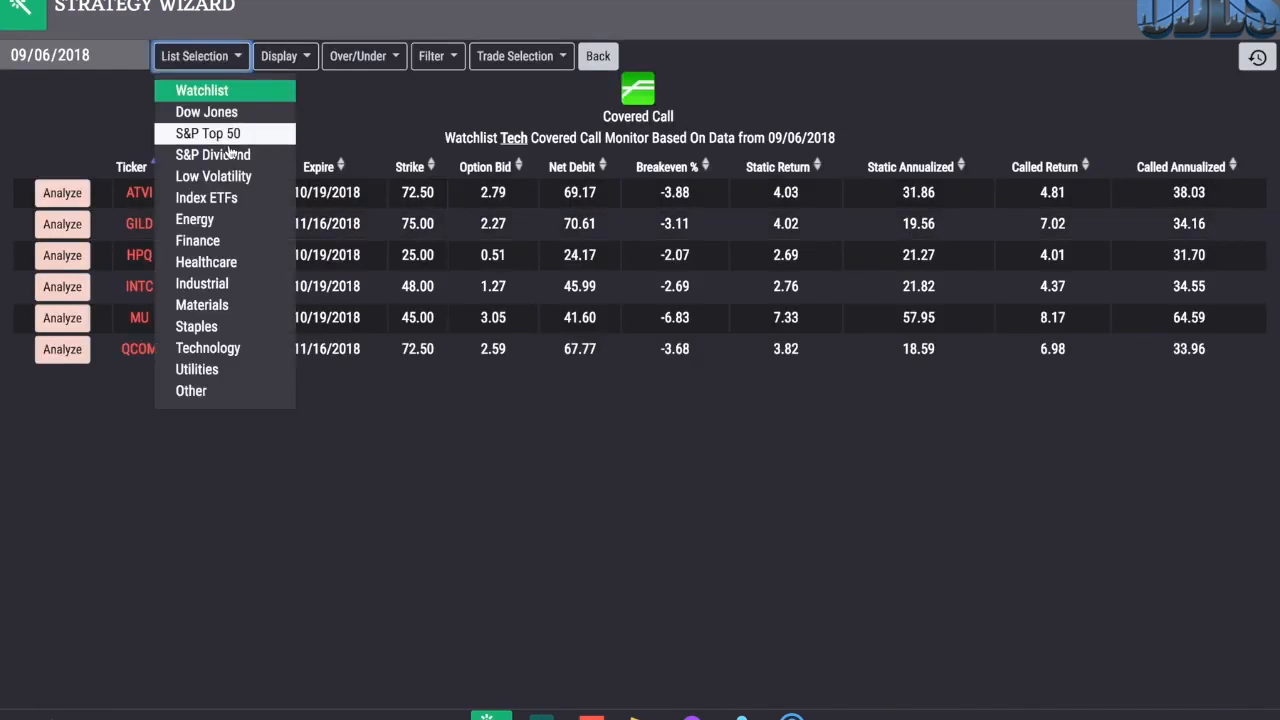
pyautogui.click(236, 92)
pyautogui.click(380, 100)
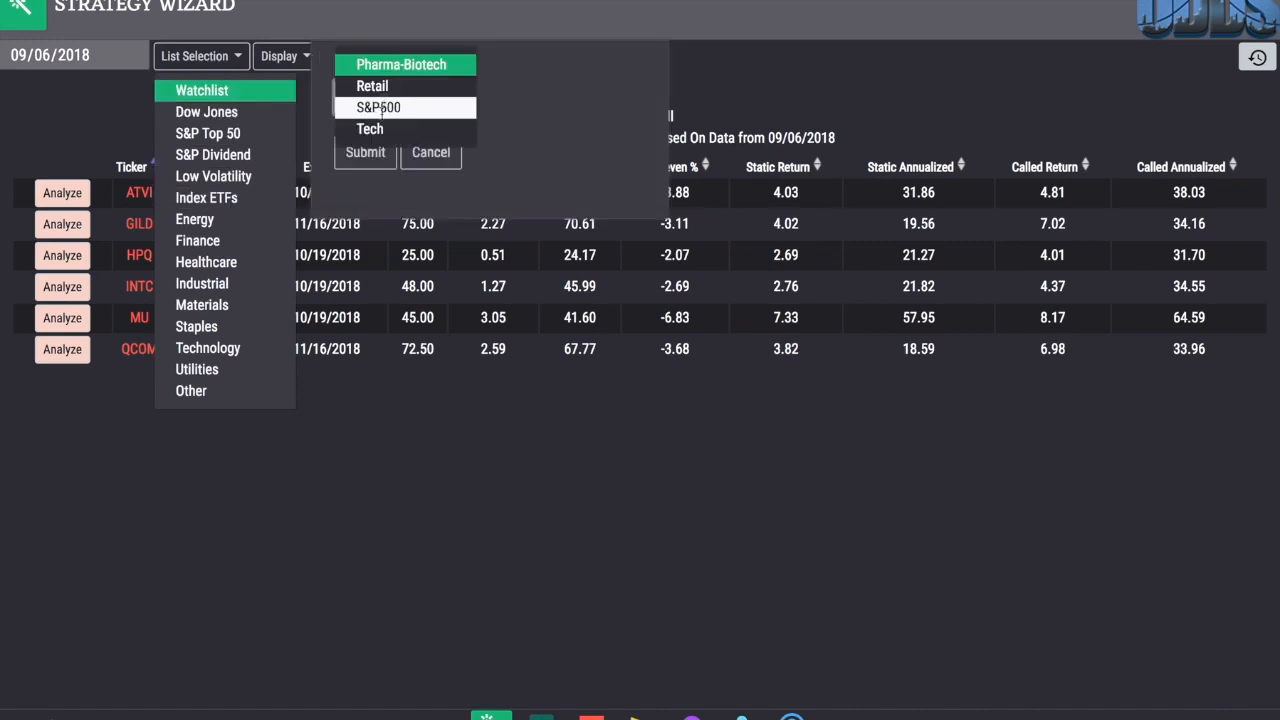
pyautogui.click(380, 108)
pyautogui.click(368, 150)
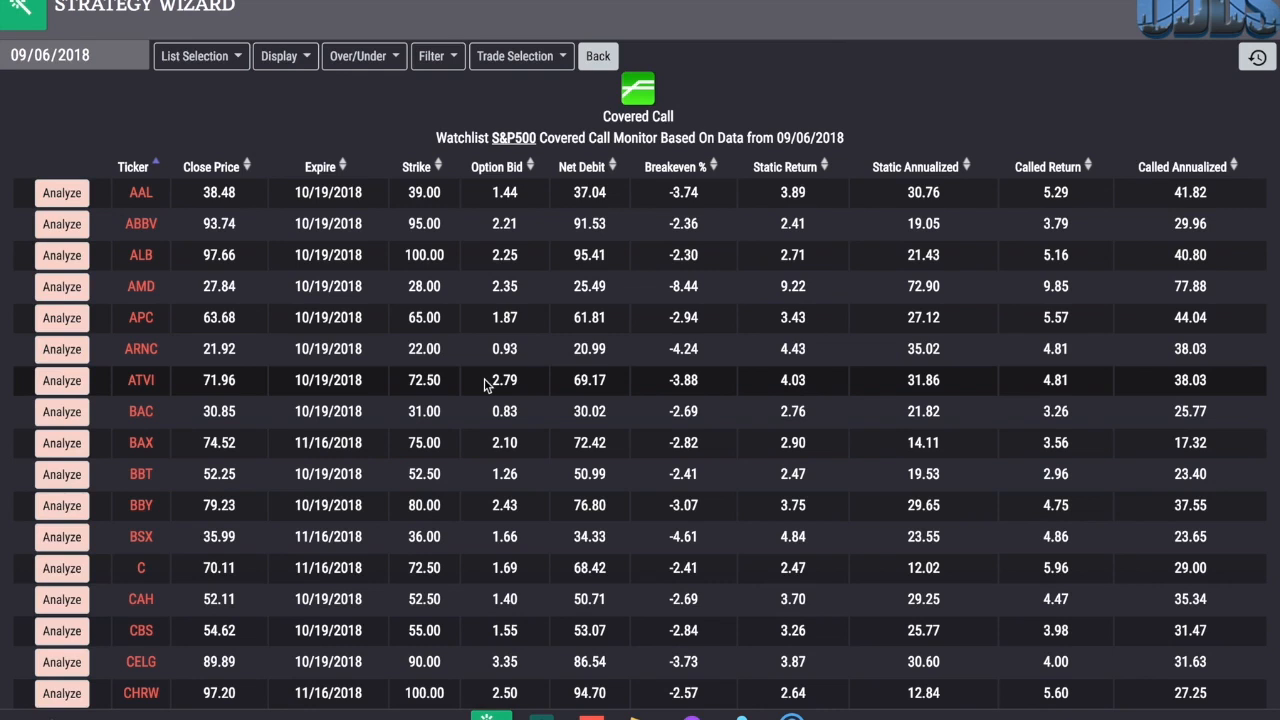
# Step: Sort the covered calls by static annualized return in descending order and analyze the AMD trade
pyautogui.click(968, 166)
pyautogui.click(968, 166)
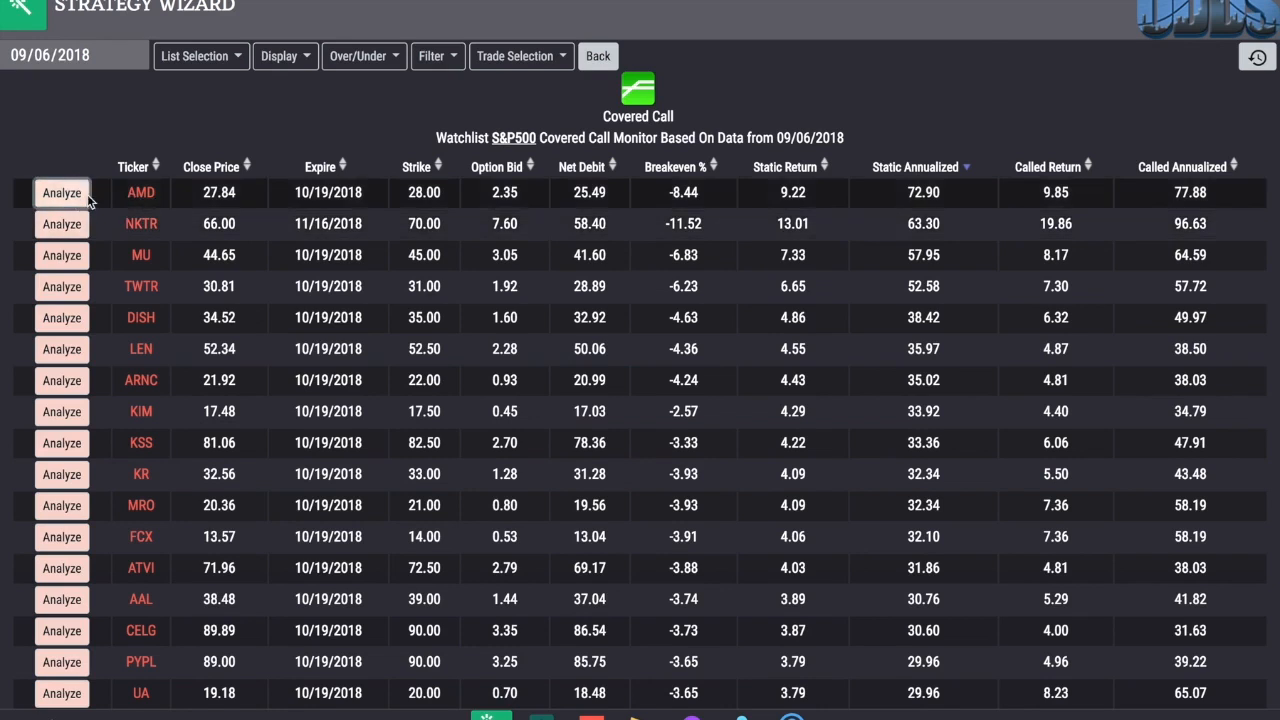
pyautogui.click(62, 193)
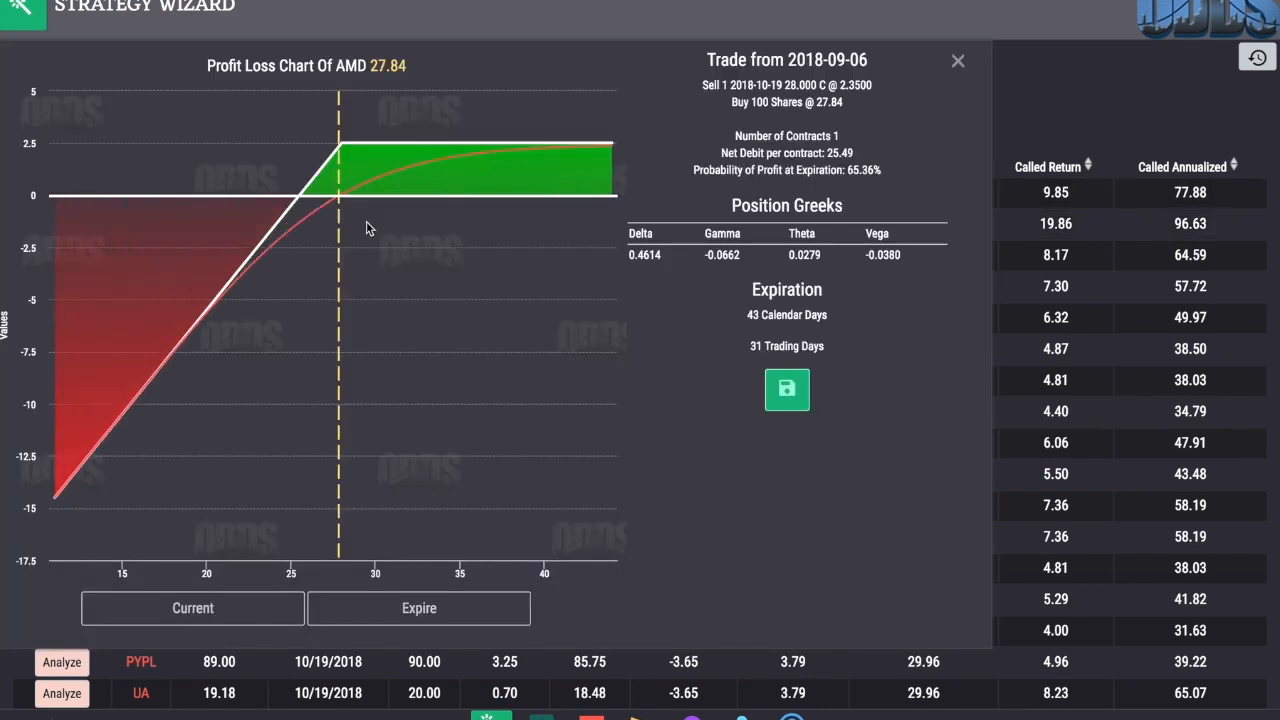